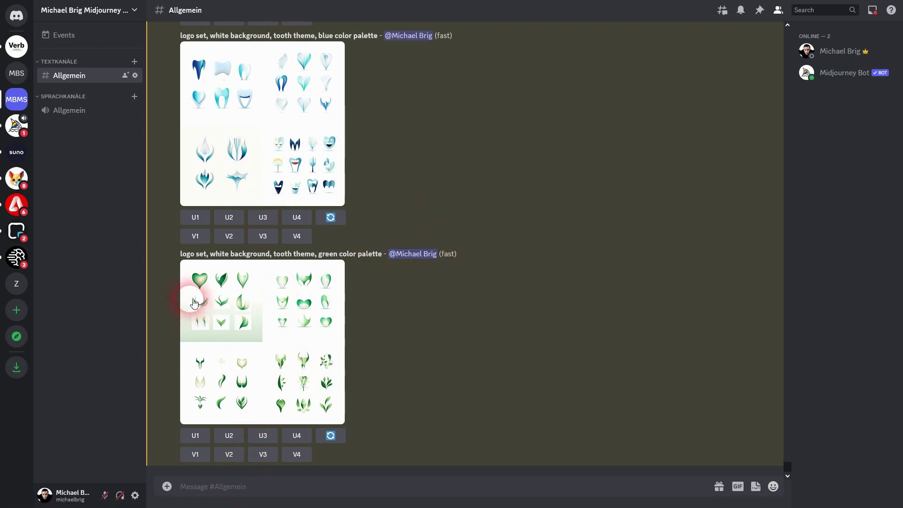
Draft a Midjourney /imagine prompt: 'logo set, white background, bakery theme, brown color palette'.
left_click_drag(180, 254, 208, 254)
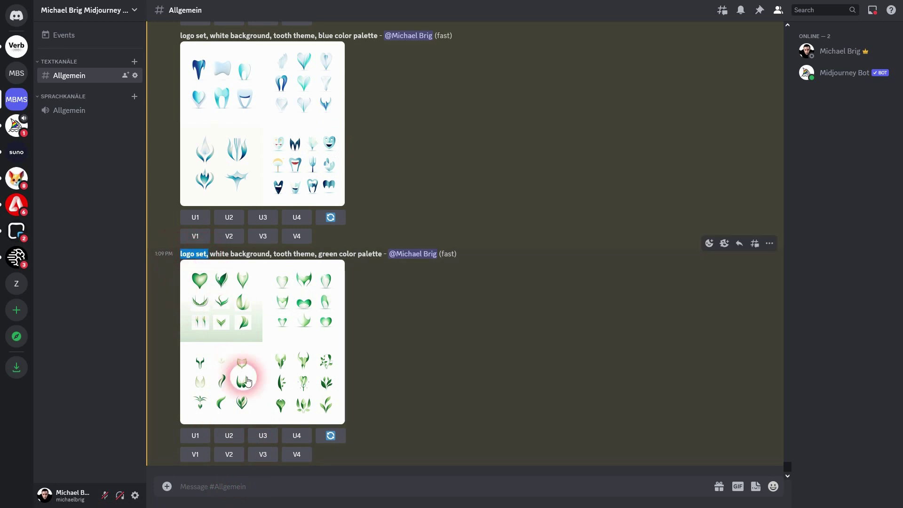
left_click(264, 491)
type("/ima")
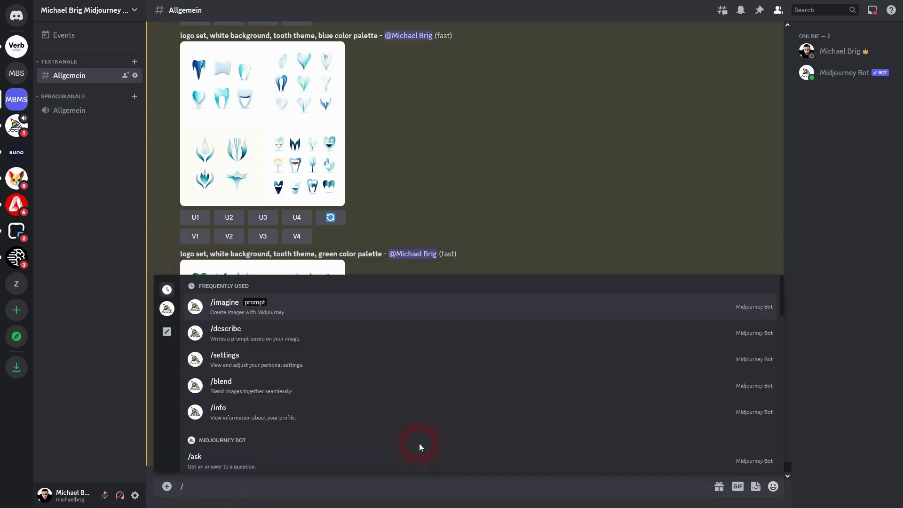
left_click(207, 458)
left_click(440, 474)
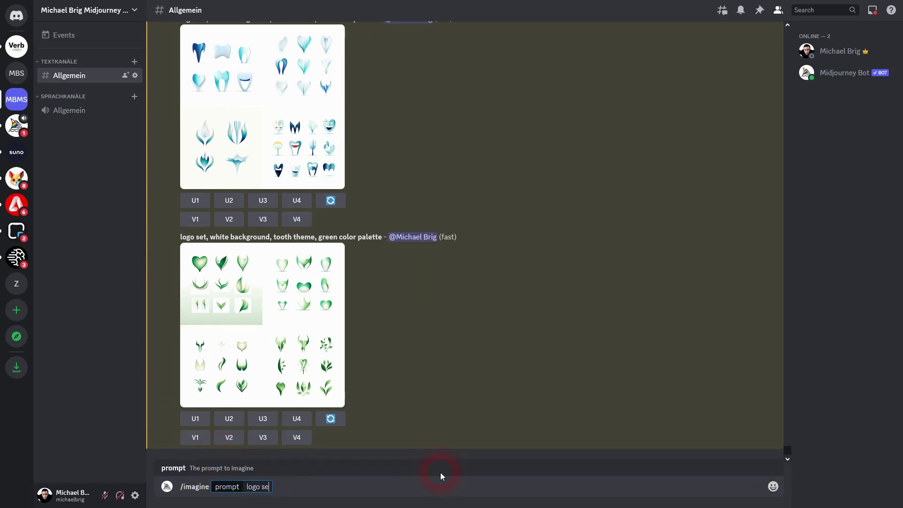
type("logo set, white background")
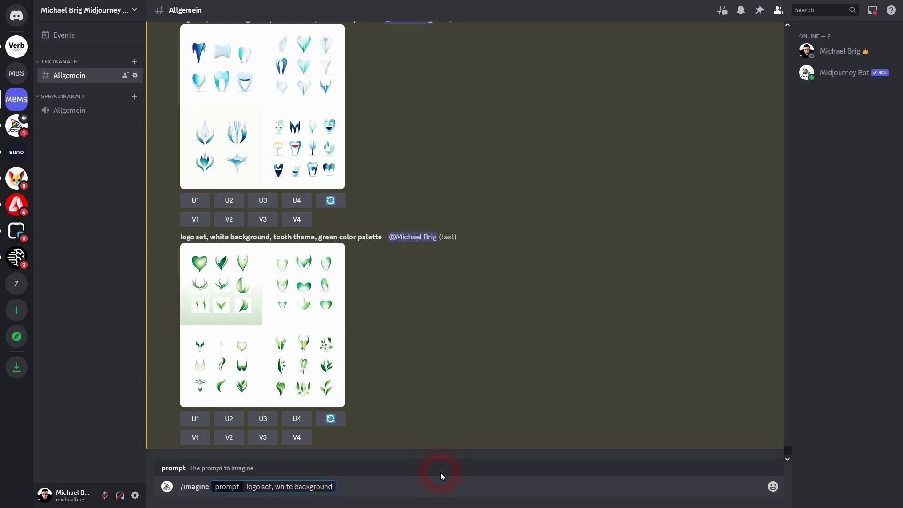
type(", theme, color p")
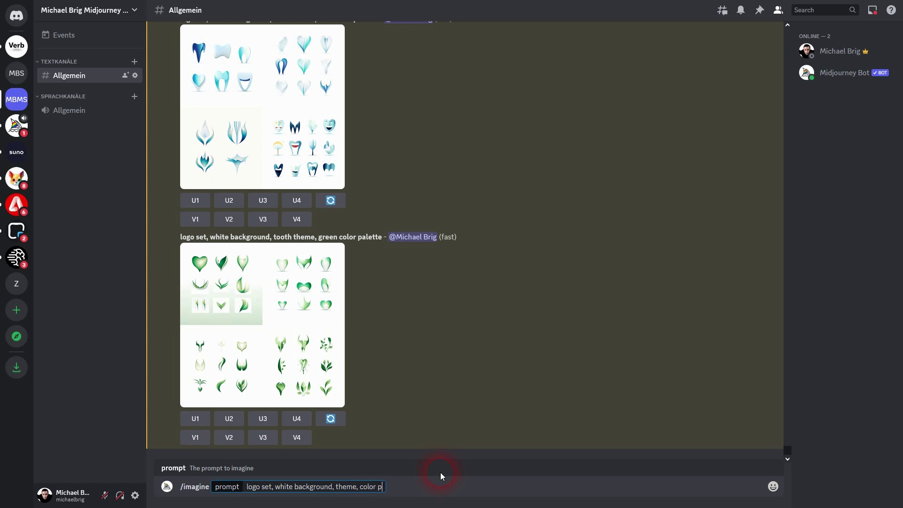
type("alette")
type("bakery ")
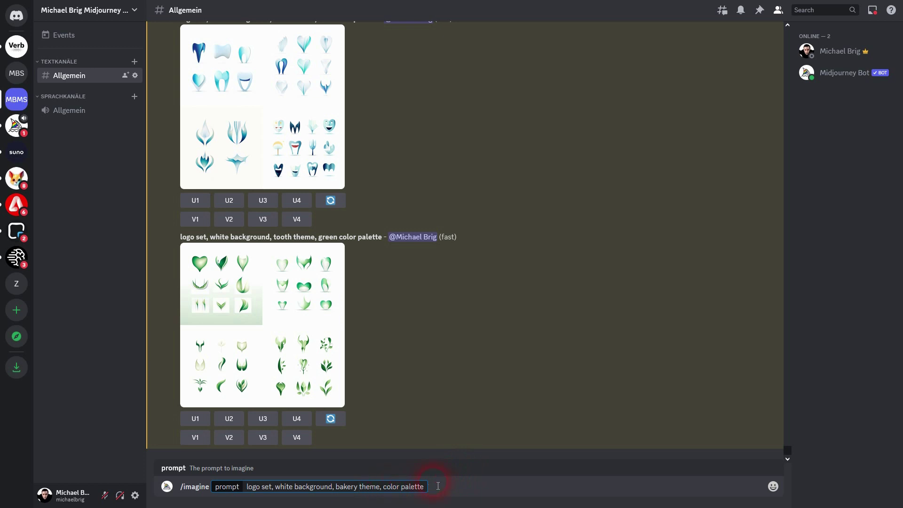
type("brown")
Send the bakery logo-set request, then a baking-themed variant of it.
key("ctrl+a")
key("Return")
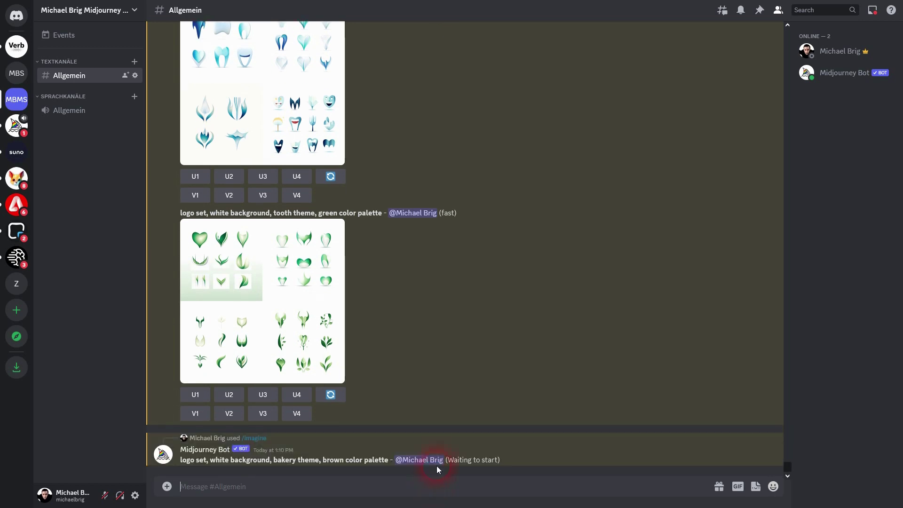
key("Up")
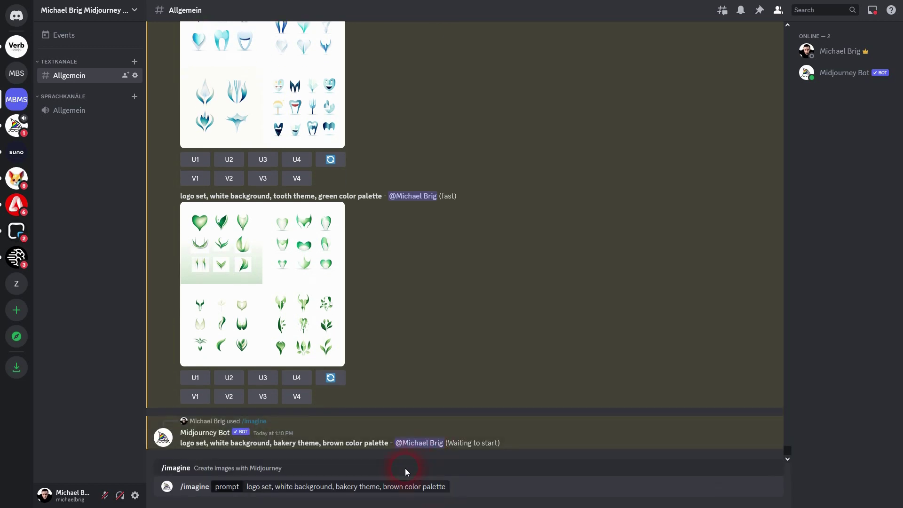
double_click(284, 444)
double_click(347, 492)
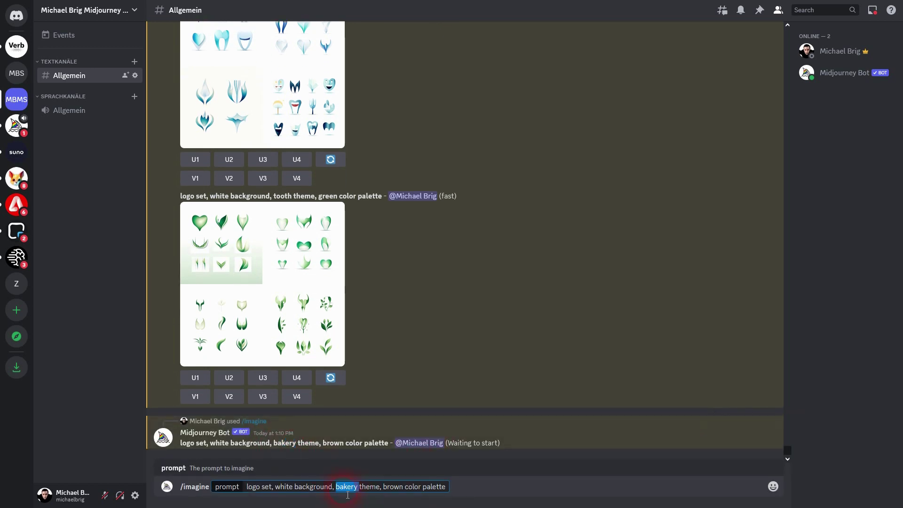
type("baking")
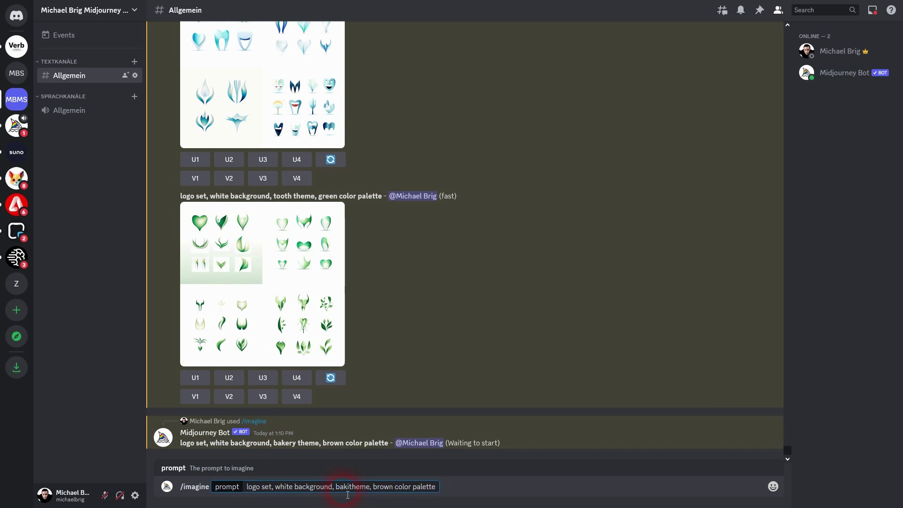
key("Return")
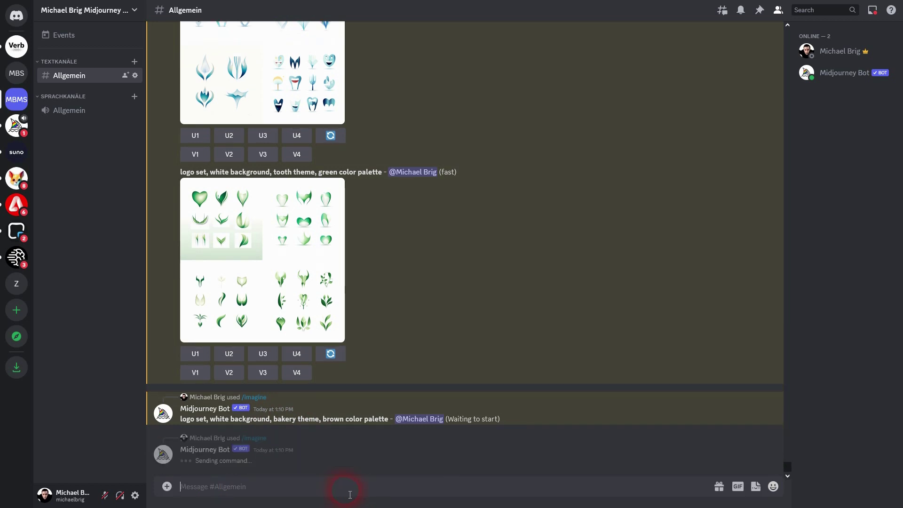
Send a bread-themed version of the logo-set prompt.
type("/imagine prompt: logo set, white background, bakery theme, brown color palette")
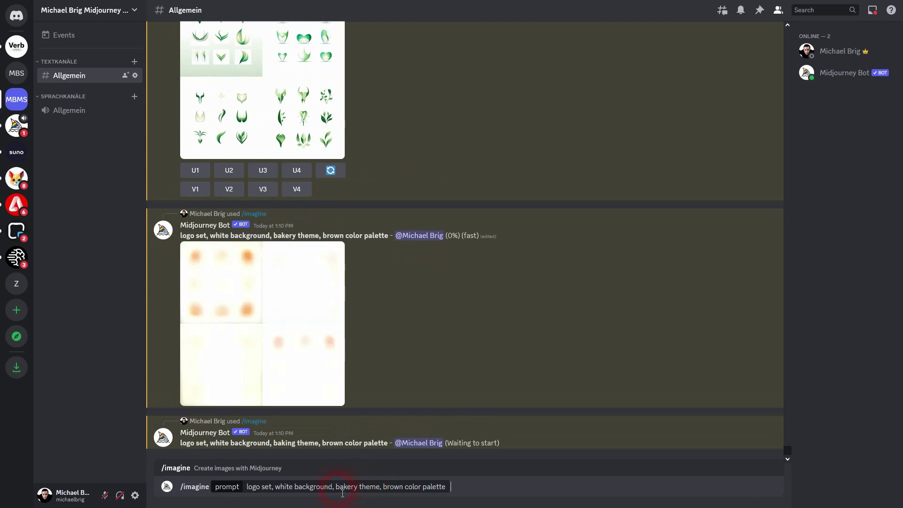
double_click(346, 487)
type("bread")
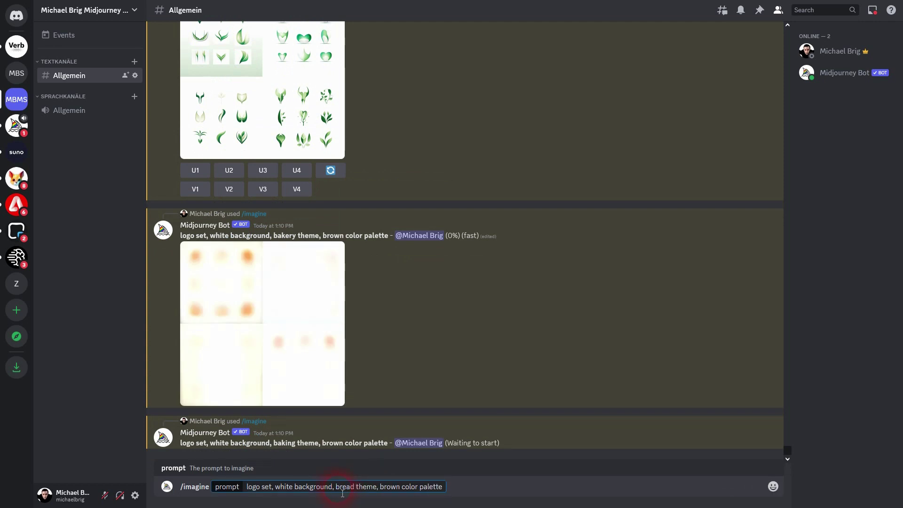
key("Return")
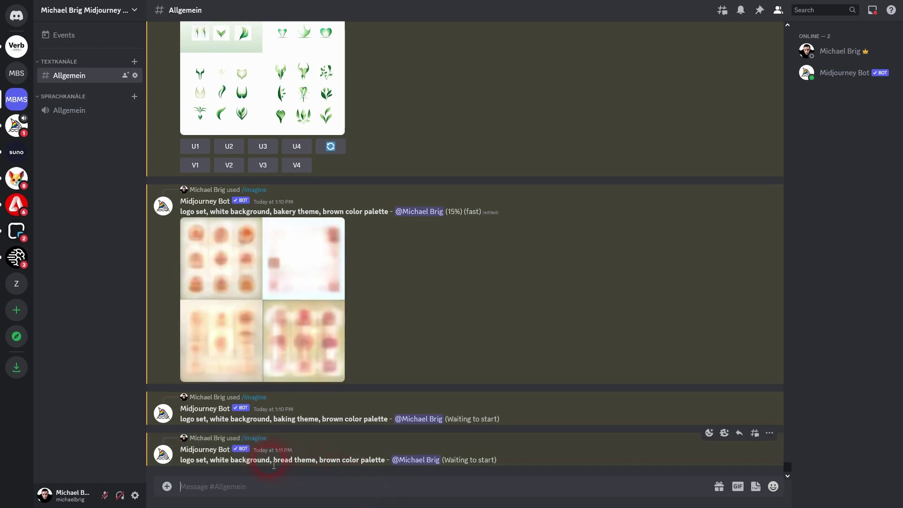
Send a gardening-themed logo-set request with a green color palette.
left_click_drag(274, 465, 292, 465)
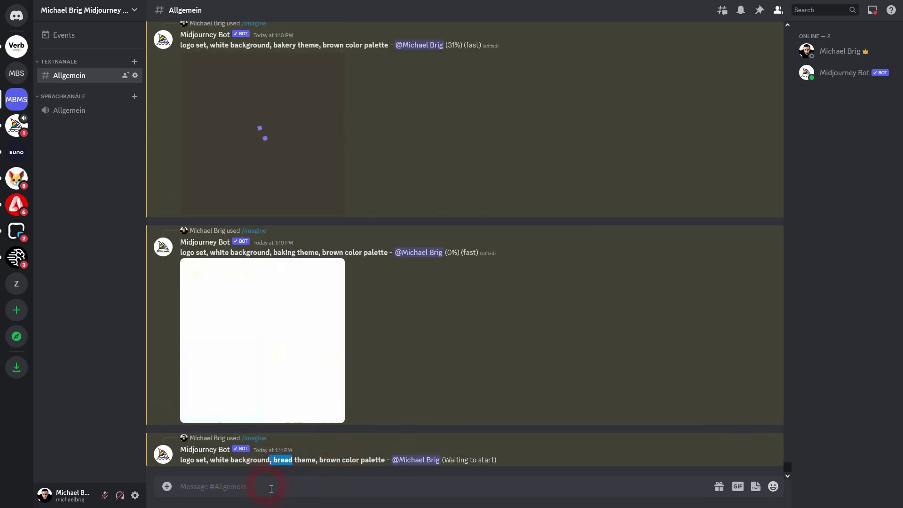
left_click(263, 492)
type("/imagine prompt: logo set, white background, bakery theme, brown color palette")
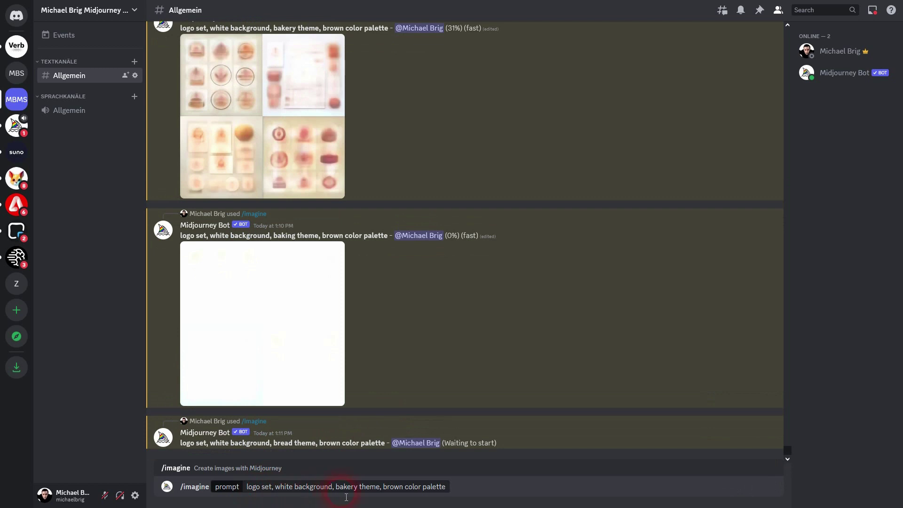
double_click(346, 487)
type("gardenin")
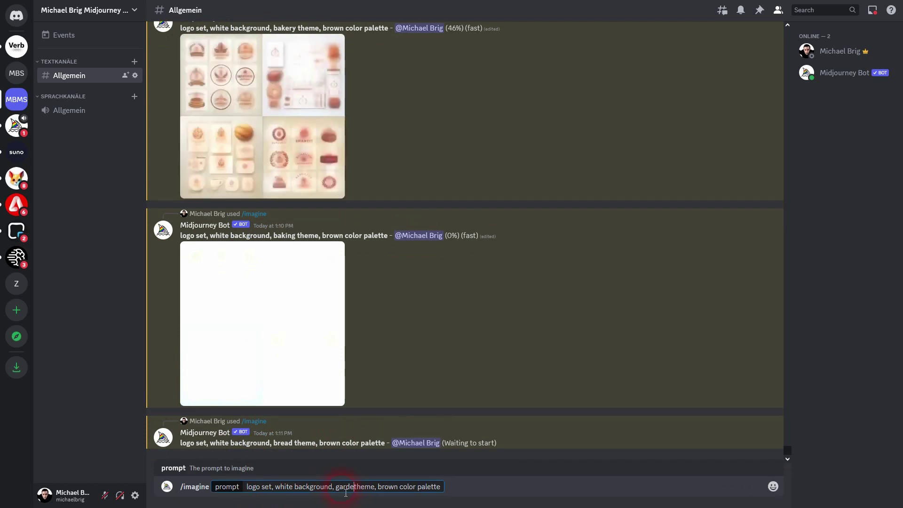
type("g")
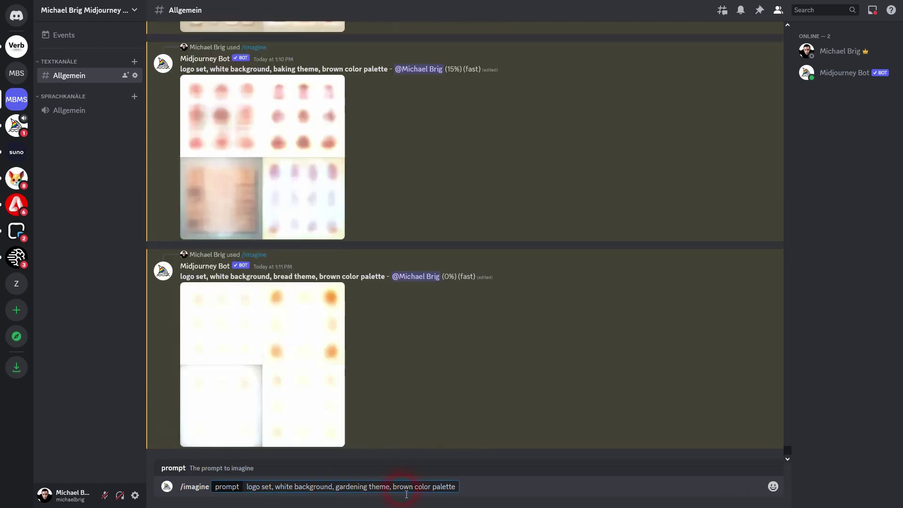
double_click(406, 491)
type("green")
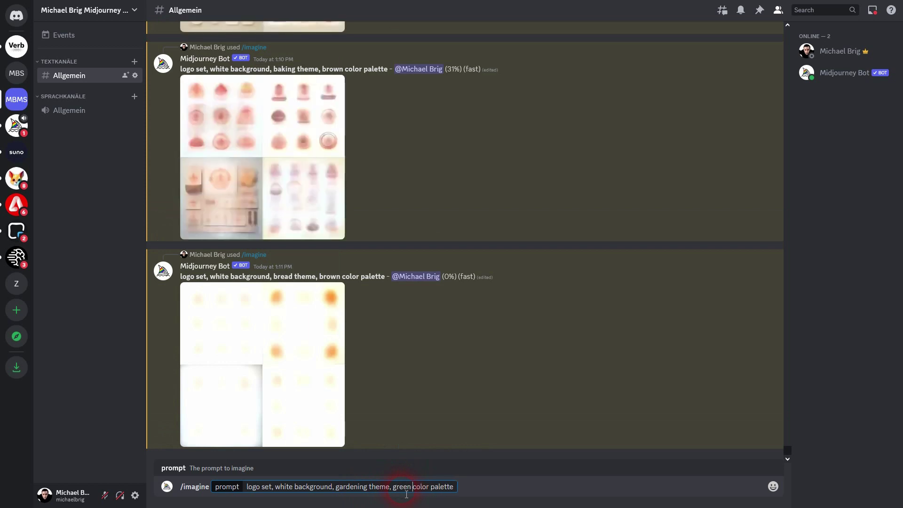
key("Return")
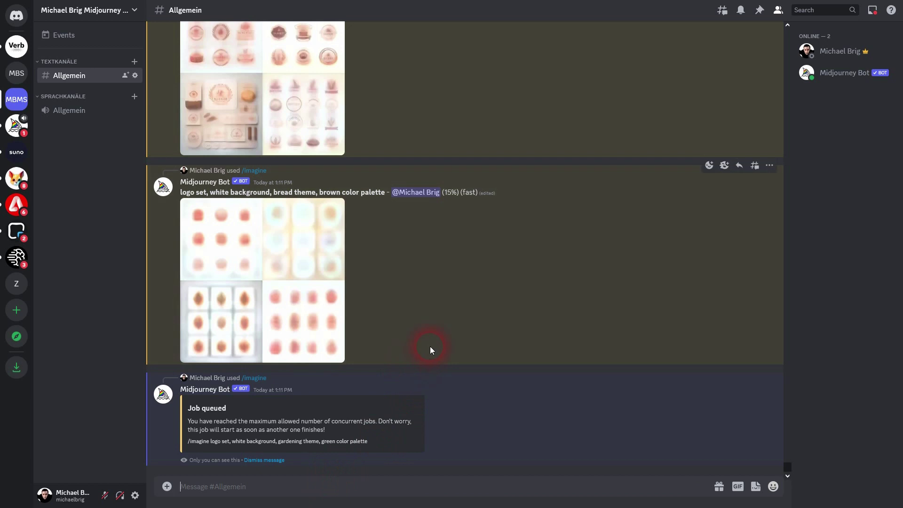
Enlarge and inspect the finished bakery and baking logo sets.
scroll(430, 346, "up", 5)
scroll(430, 346, "up", 3)
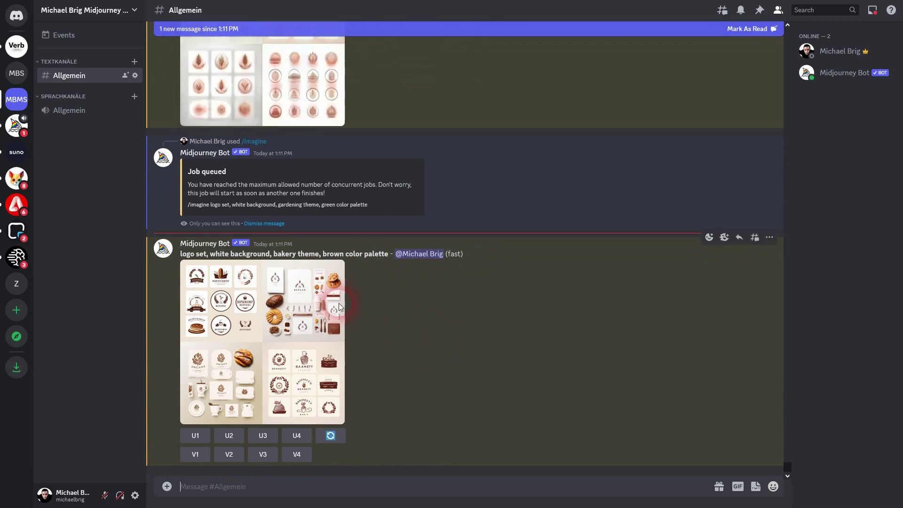
left_click(250, 318)
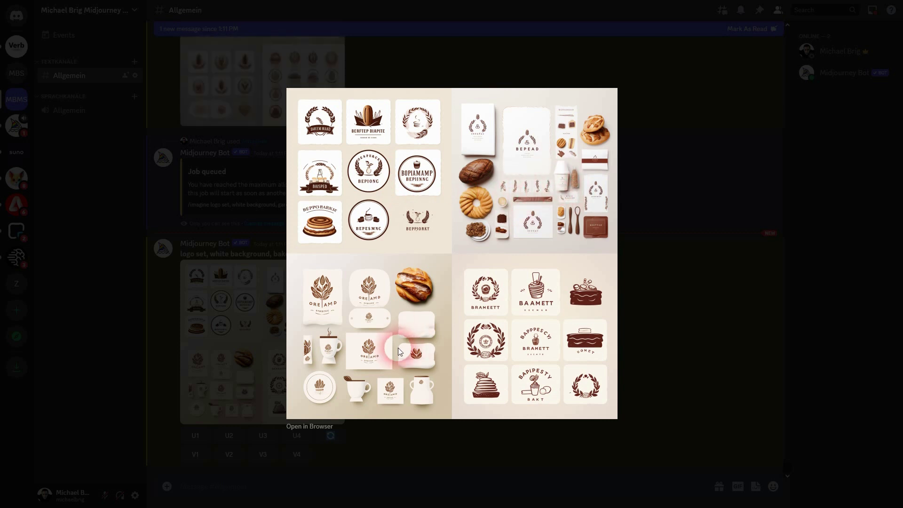
left_click(651, 283)
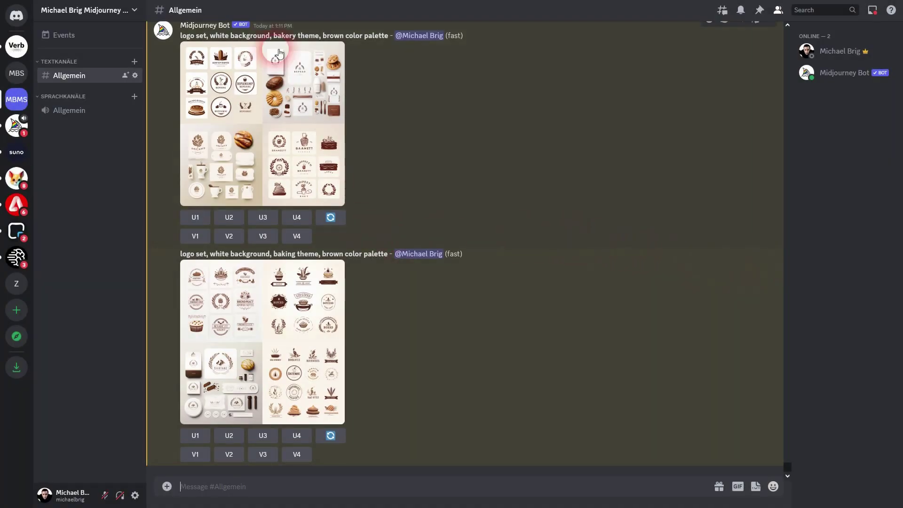
left_click_drag(278, 37, 299, 42)
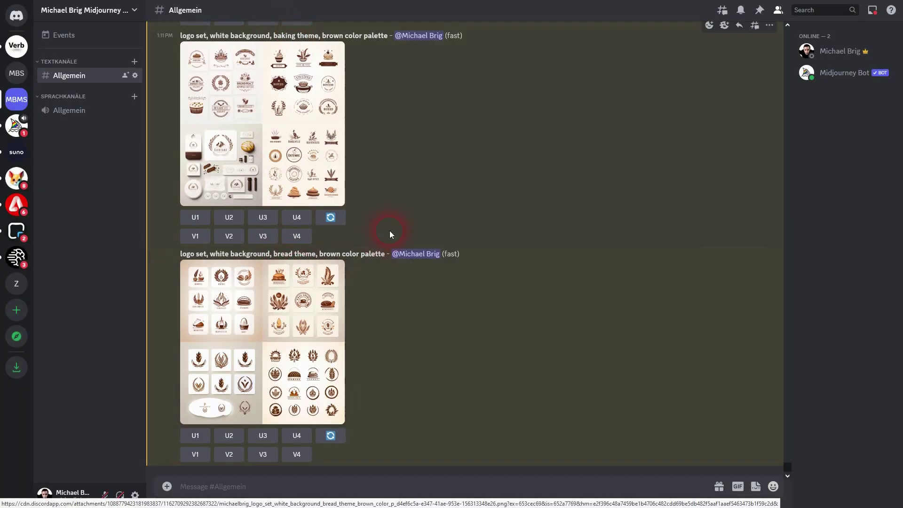
scroll(389, 234, "up", 6)
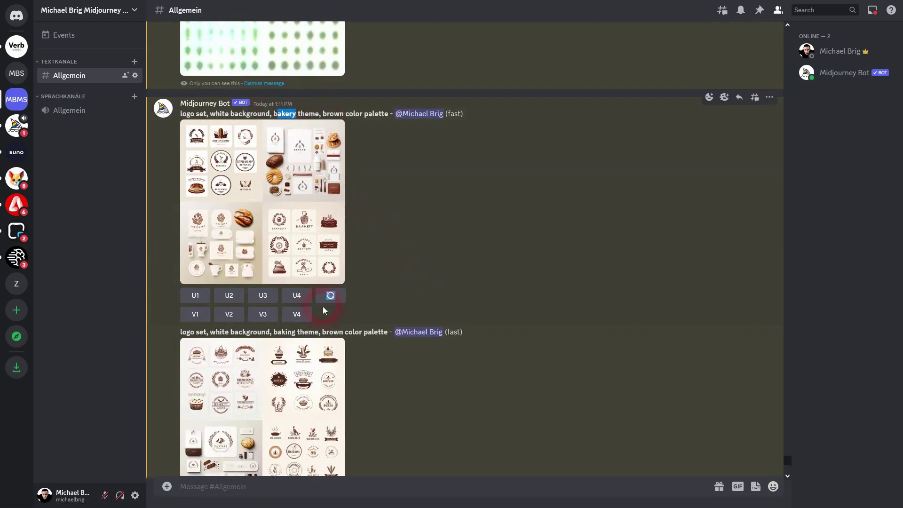
double_click(278, 336)
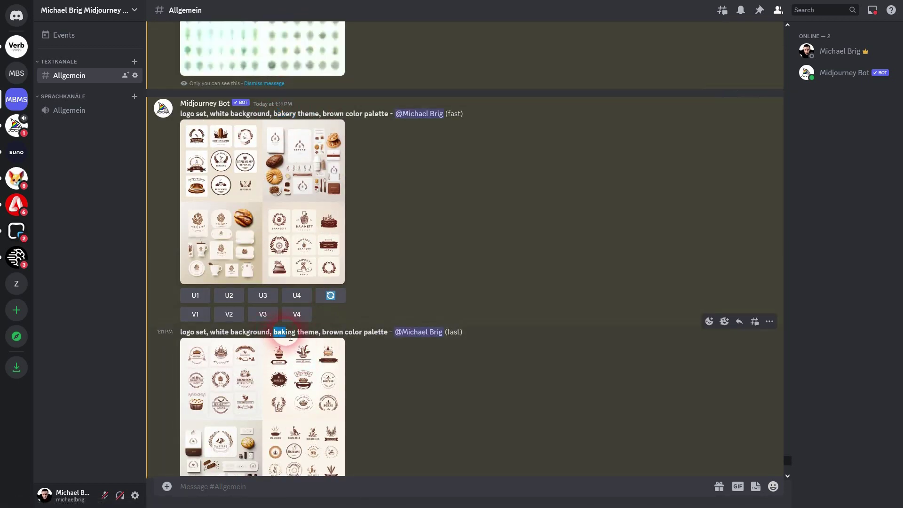
left_click(282, 400)
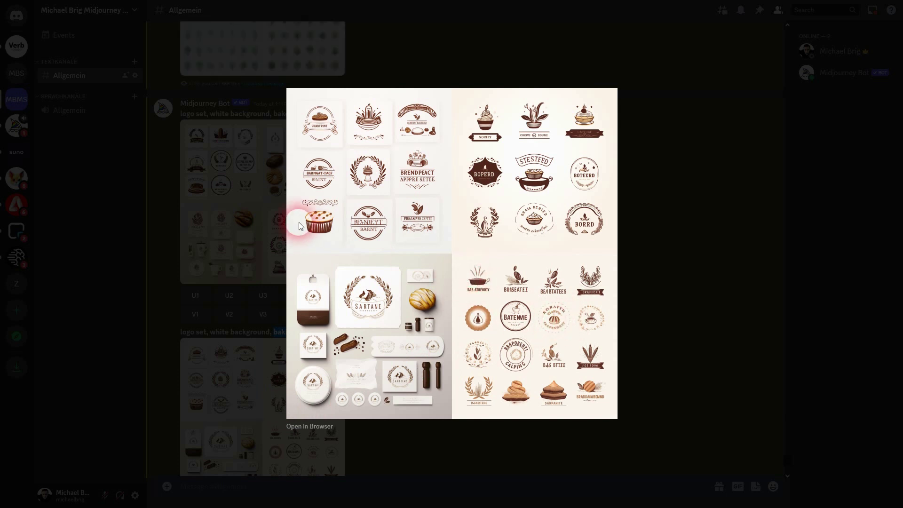
left_click(681, 336)
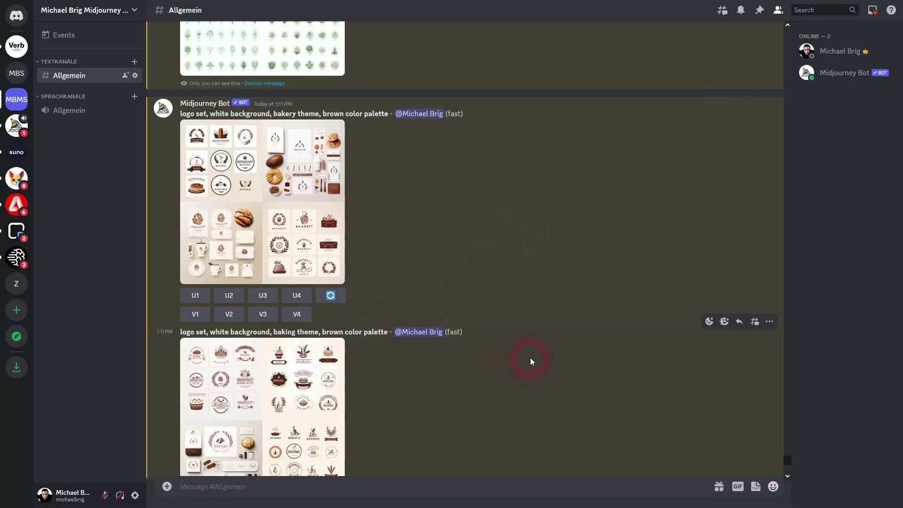
Enlarge and inspect the bread and green gardening logo sets.
scroll(531, 361, "down", 5)
left_click_drag(271, 255, 296, 256)
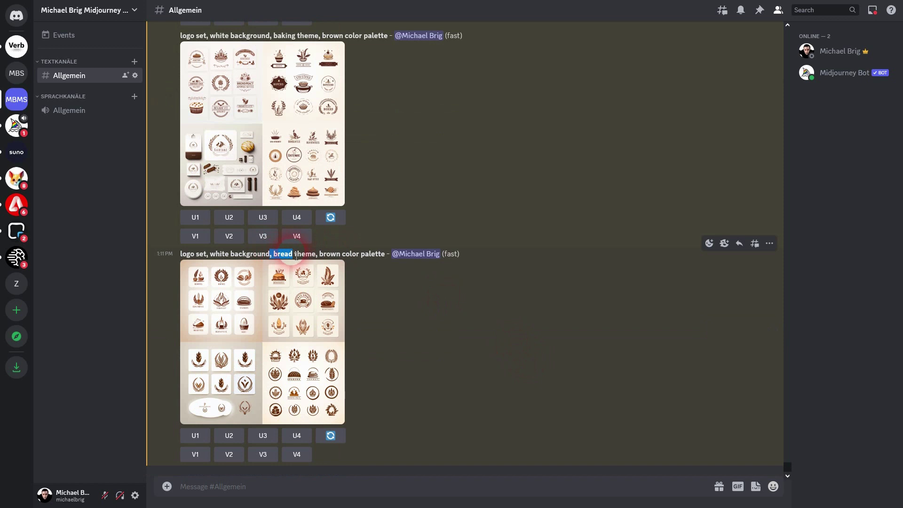
left_click(289, 341)
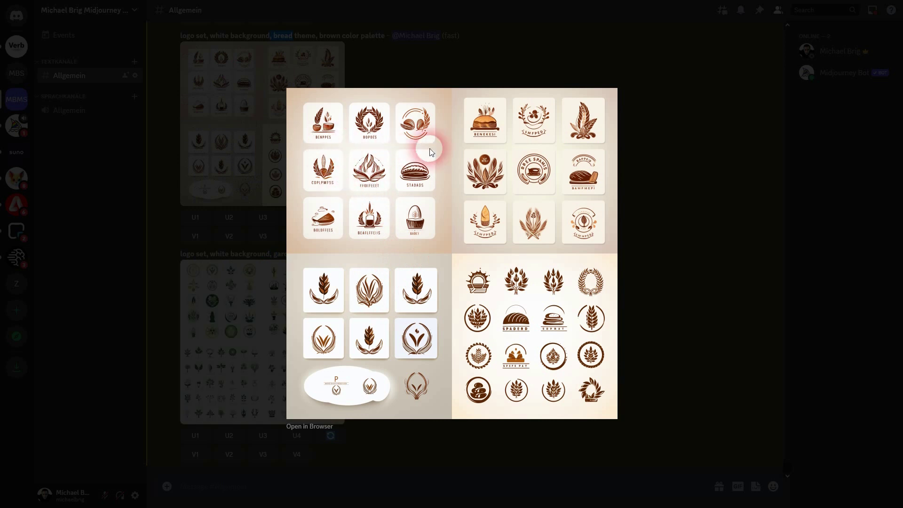
left_click(673, 283)
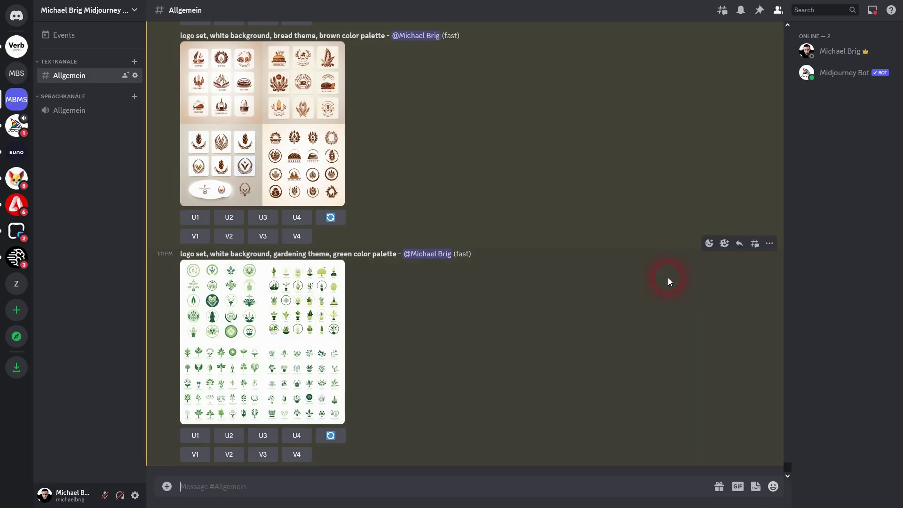
scroll(348, 280, "up", 2)
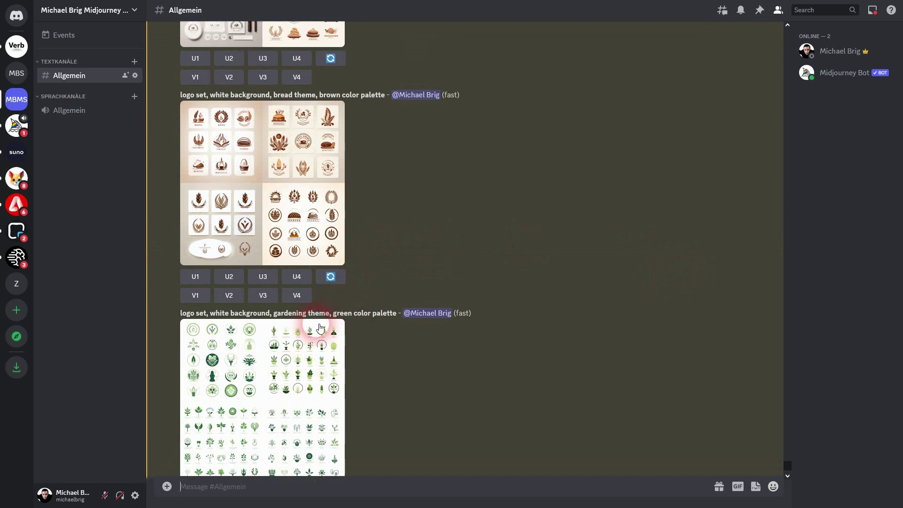
left_click_drag(273, 313, 305, 314)
scroll(322, 334, "down", 2)
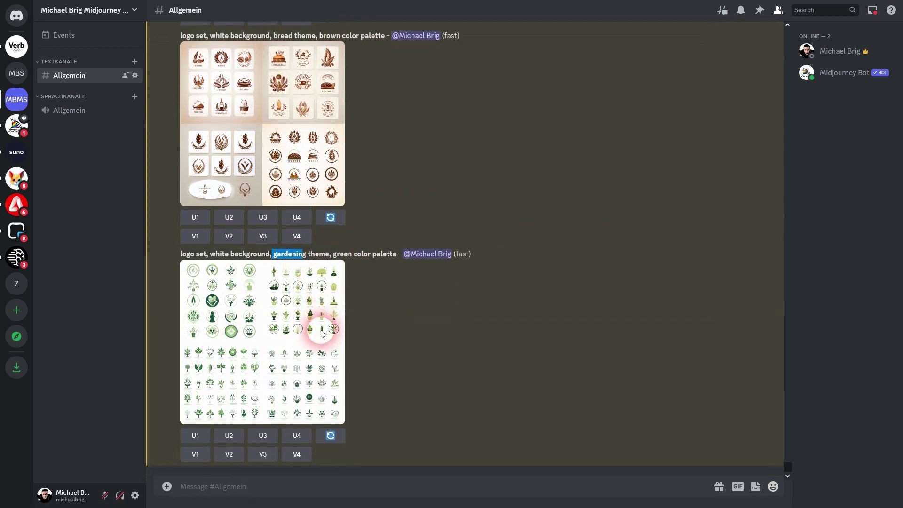
left_click(285, 324)
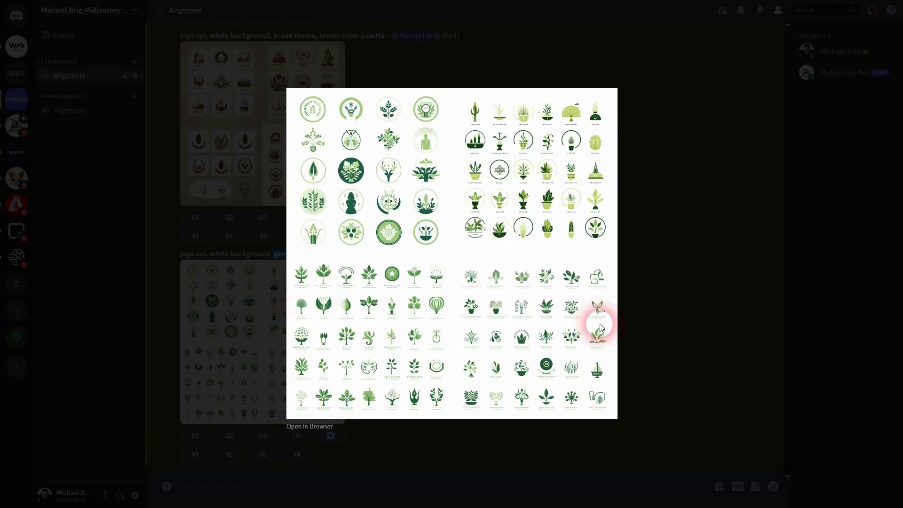
left_click(671, 275)
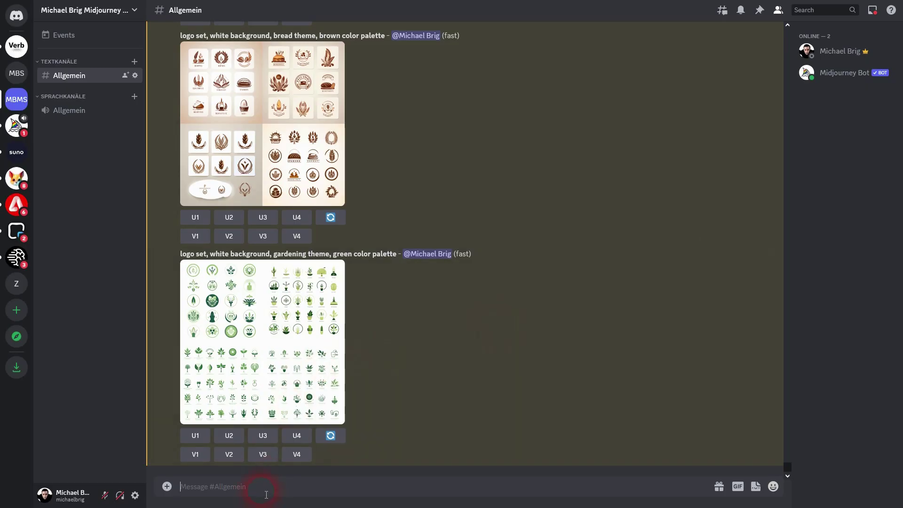
Send a garden-theme, red-palette logo-set prompt and preview the green gardening set.
type("/imagine prompt logo set, white background, bakery theme, brown color palette")
double_click(352, 488)
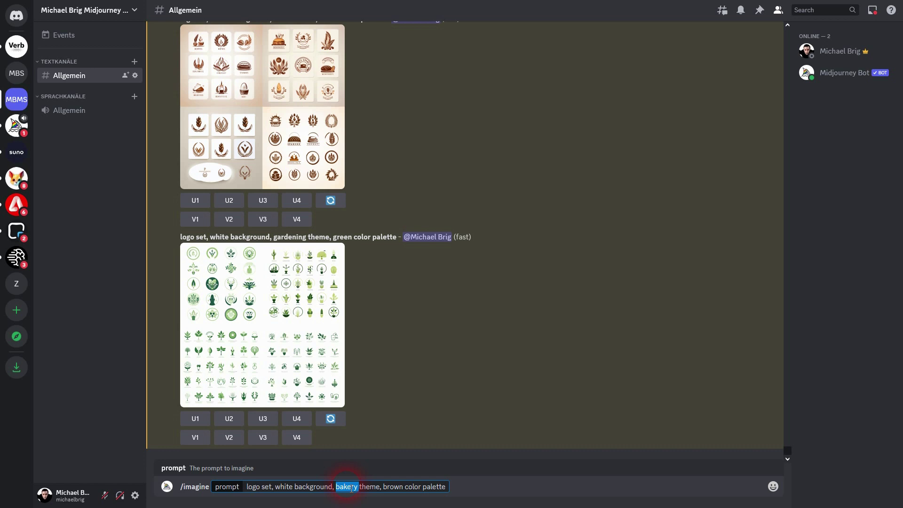
type("garden theme, ")
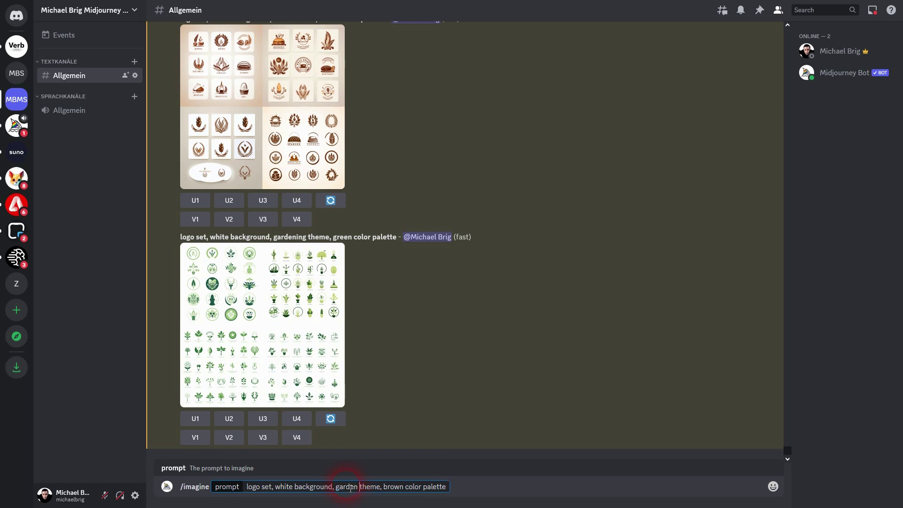
type("blue")
key("Return")
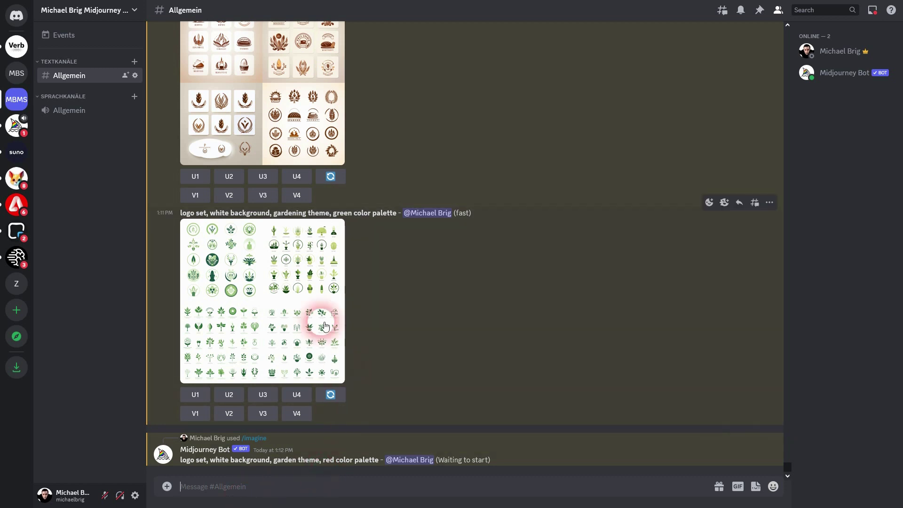
left_click(298, 293)
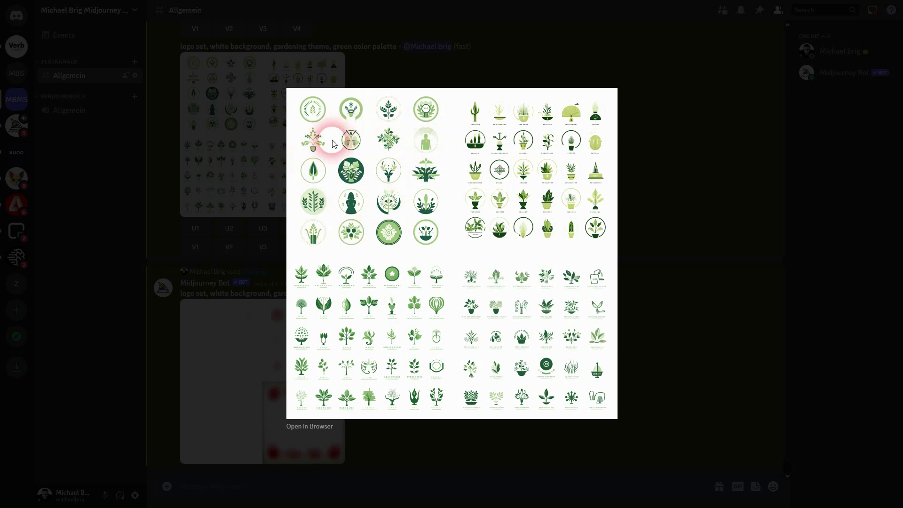
left_click(696, 317)
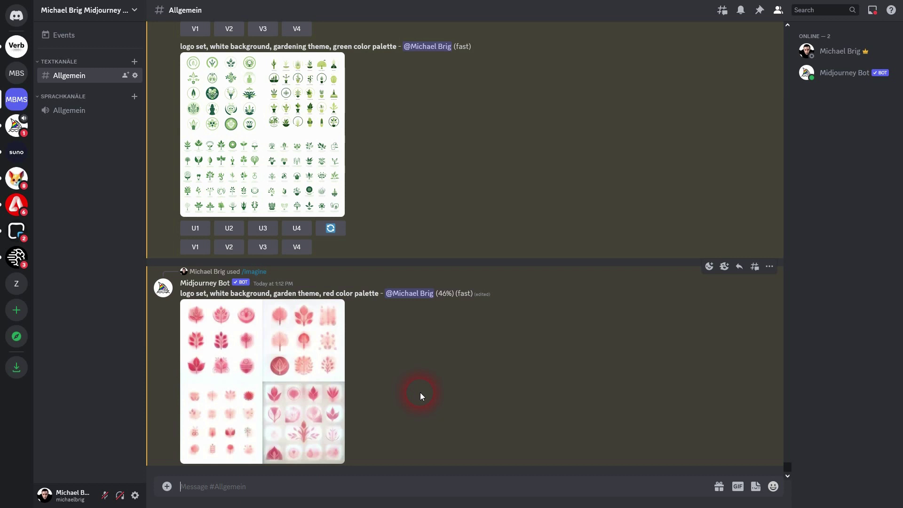
Send a logo-set prompt with graphic design theme and vibrant color palette.
type("/imagine prompt: logo set, white background, bakery theme, brown color palette")
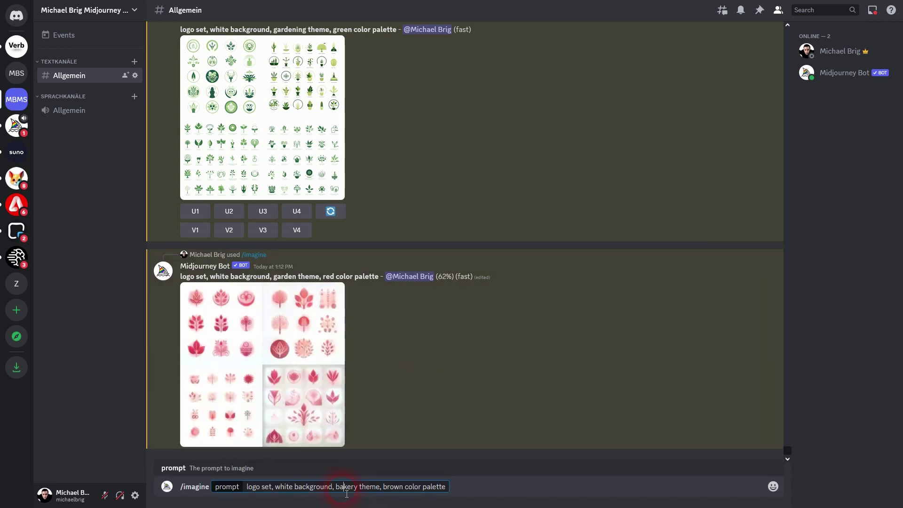
double_click(346, 487)
type("graphic design")
left_click(418, 488)
type("vibrant")
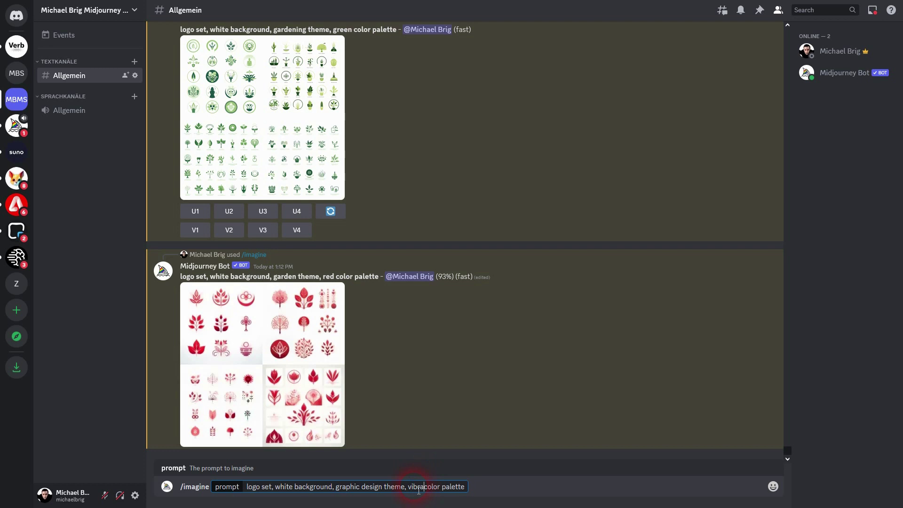
key("Return")
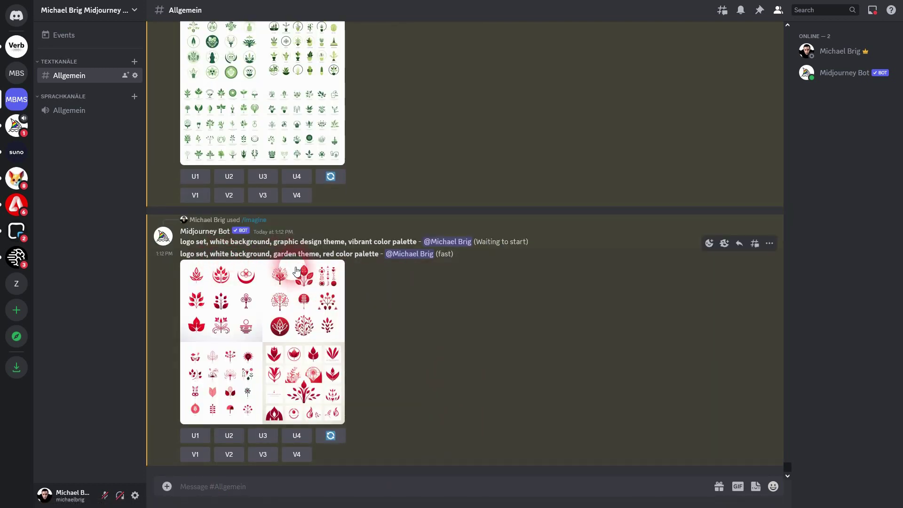
Enlarge and inspect the red garden and vibrant graphic-design logo sets.
left_click(285, 318)
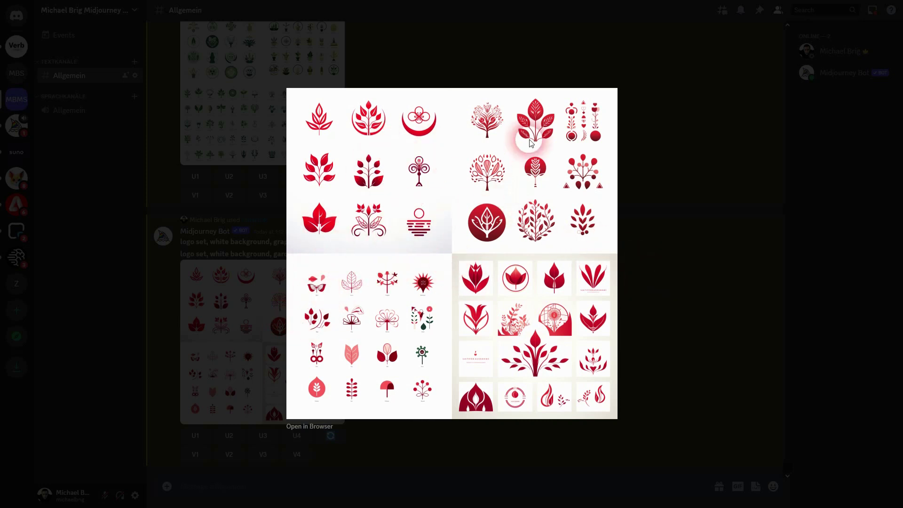
left_click(670, 329)
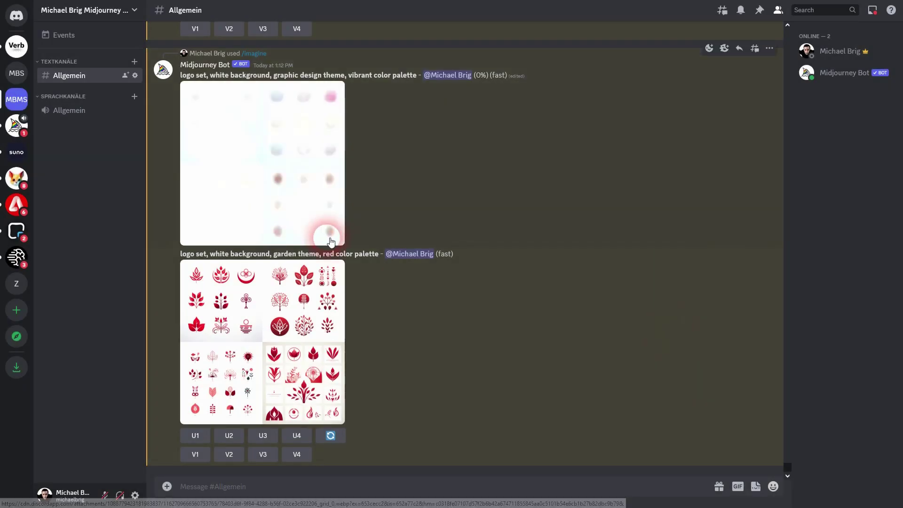
double_click(285, 254)
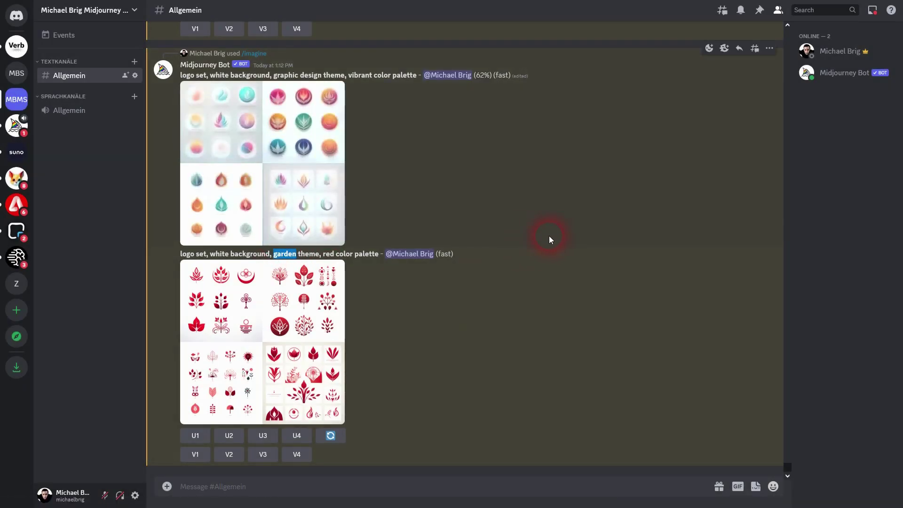
left_click(253, 315)
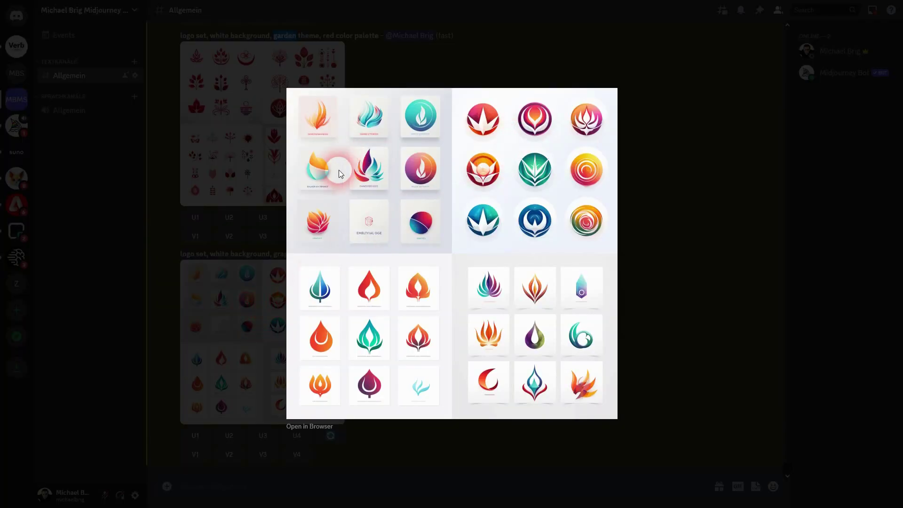
left_click(661, 300)
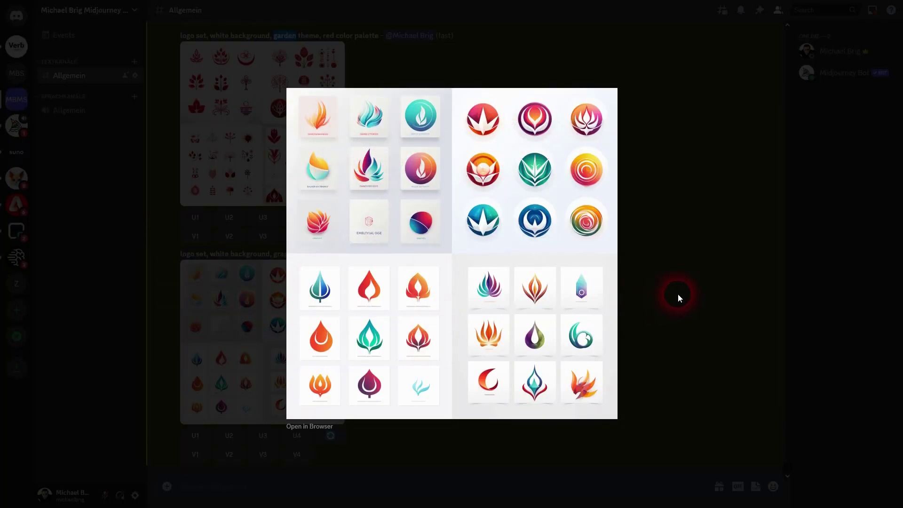
Send a dentist-themed logo-set prompt in a mint green palette.
type("/imagine prompt logo set, white background, bakery theme, brown color palette")
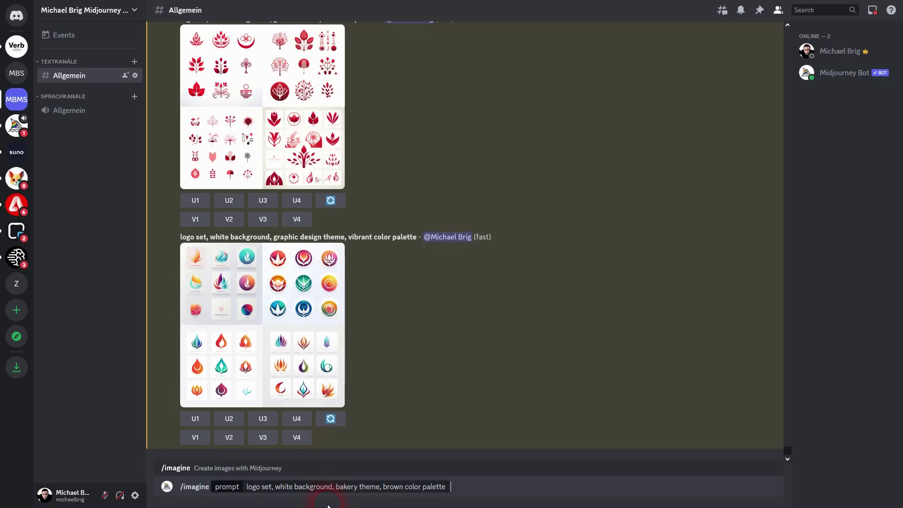
double_click(347, 489)
type("dentist")
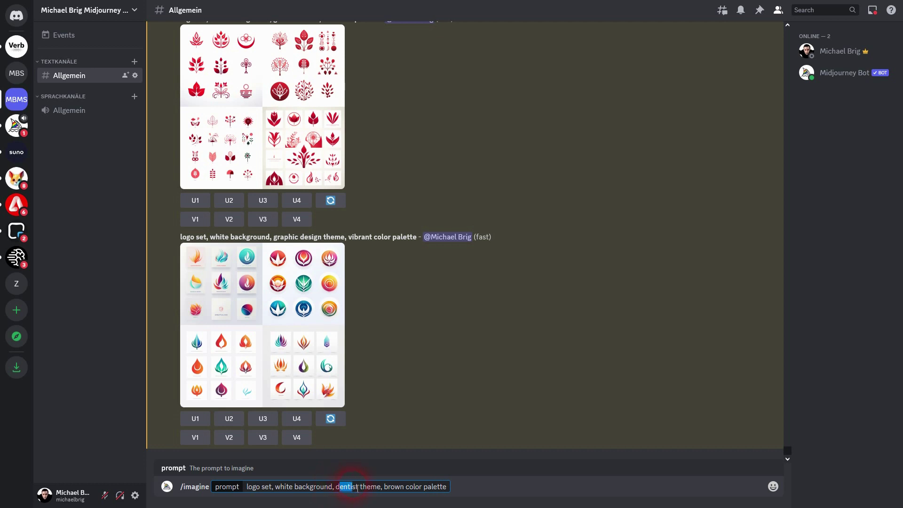
double_click(398, 492)
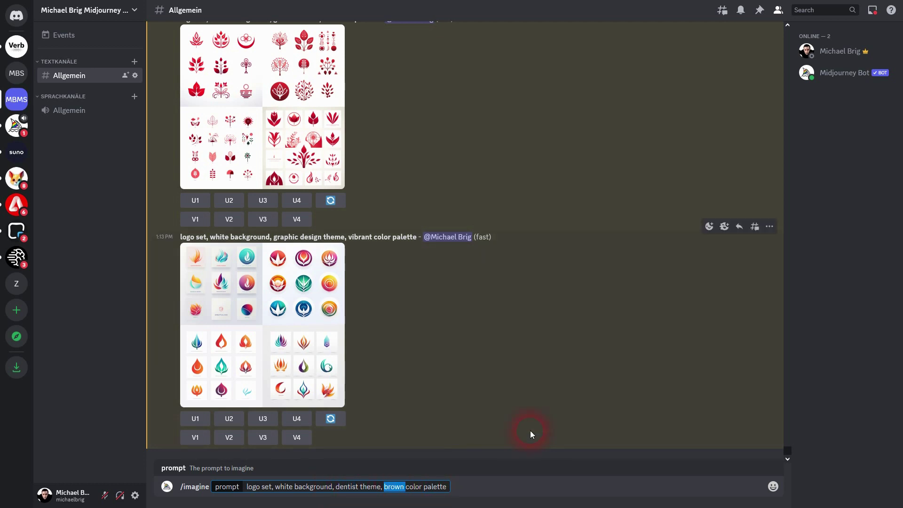
type("mint green")
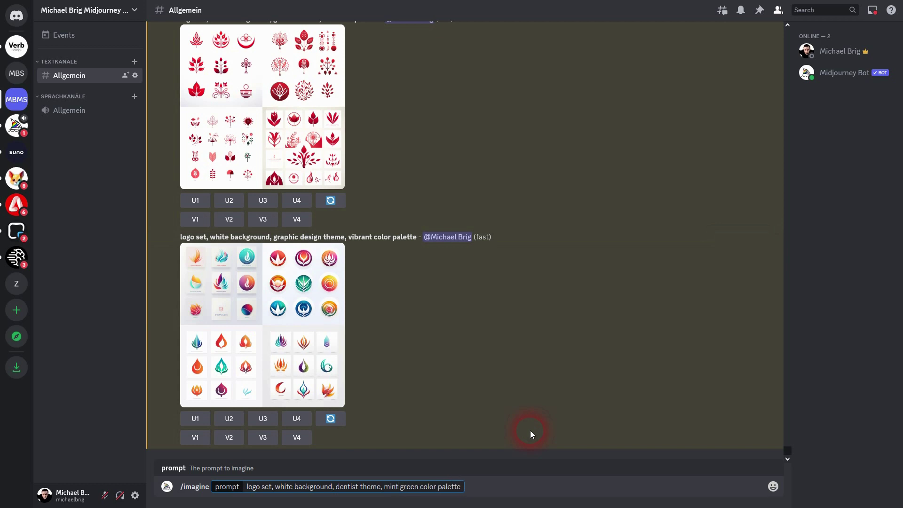
key("Return")
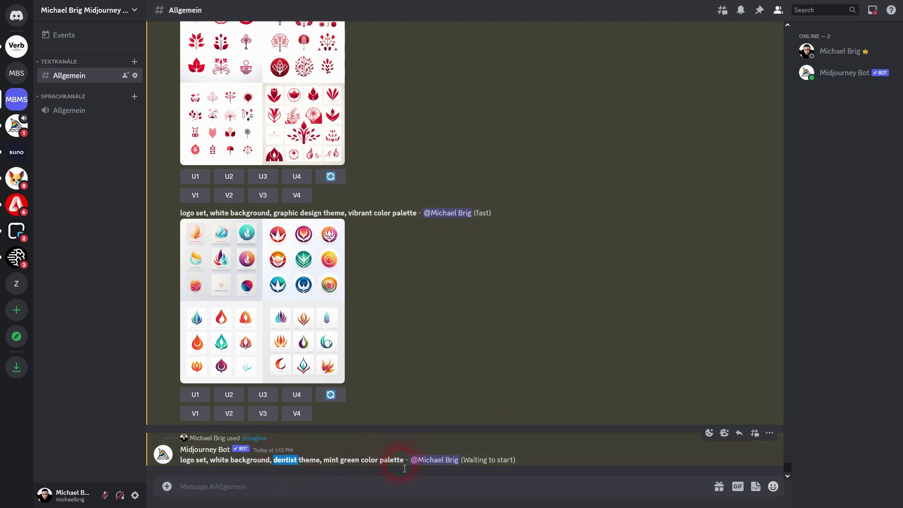
Send tooth and tooth brush themed mint green logo-set prompts.
type("/imagine prompt: logo set, white background, bakery theme, brown color palette")
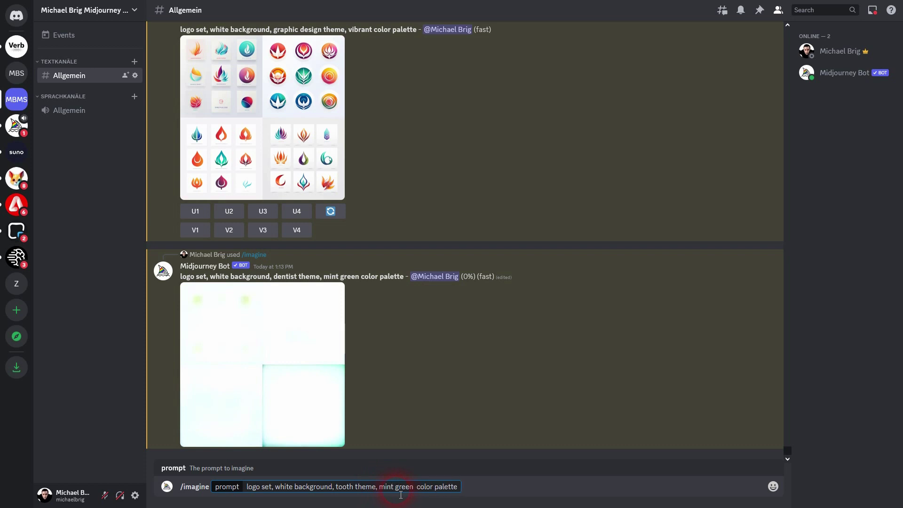
key("ctrl+a")
key("Return")
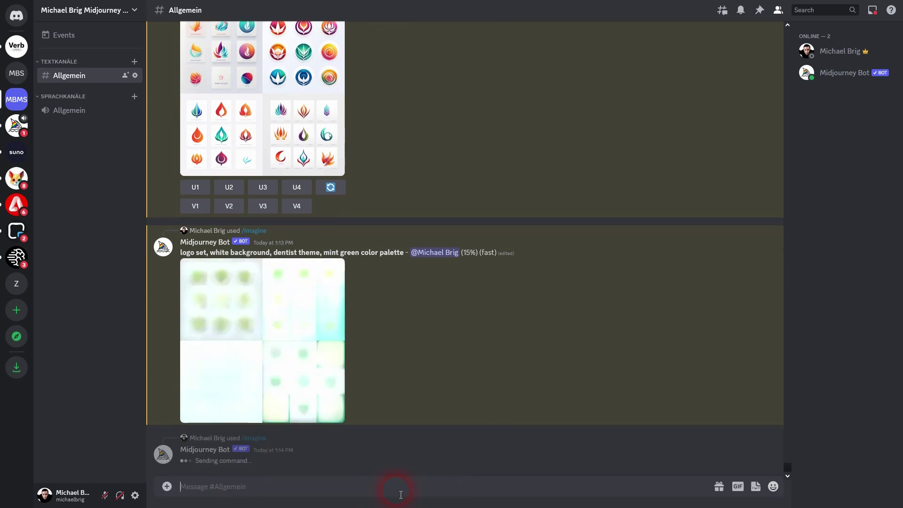
type("/imagine prompt: logo set, white background, tooth brush theme, mint green color palette")
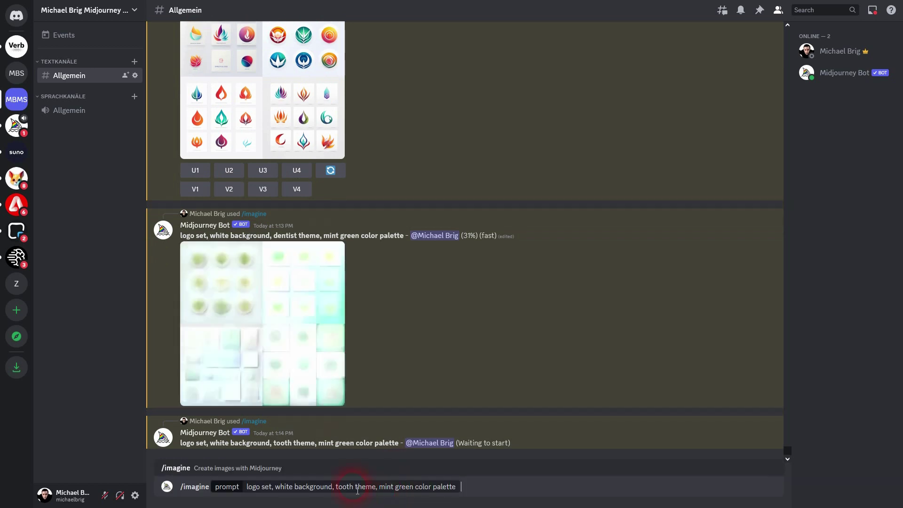
key("Return")
double_click(285, 253)
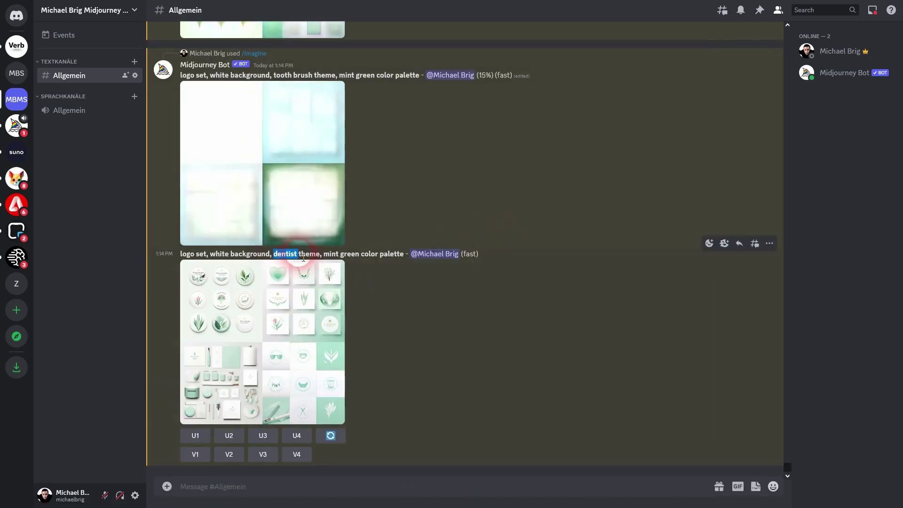
left_click(268, 311)
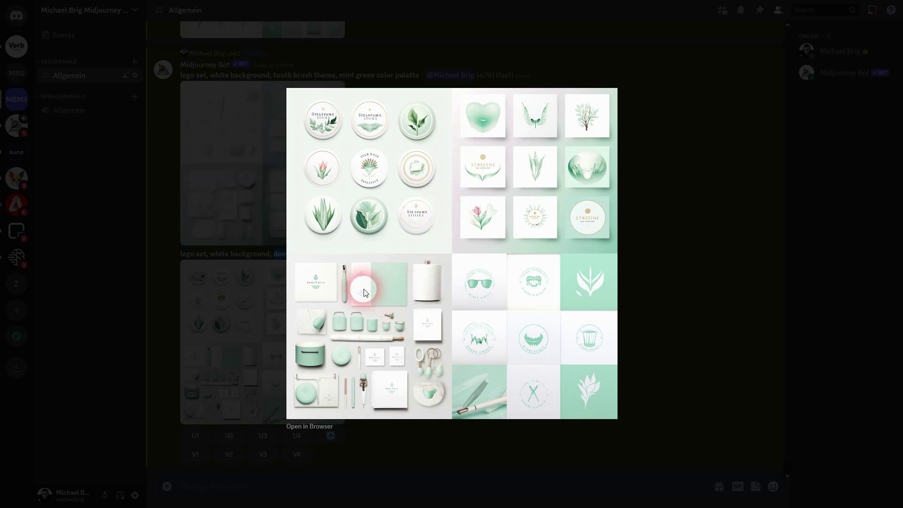
left_click(688, 322)
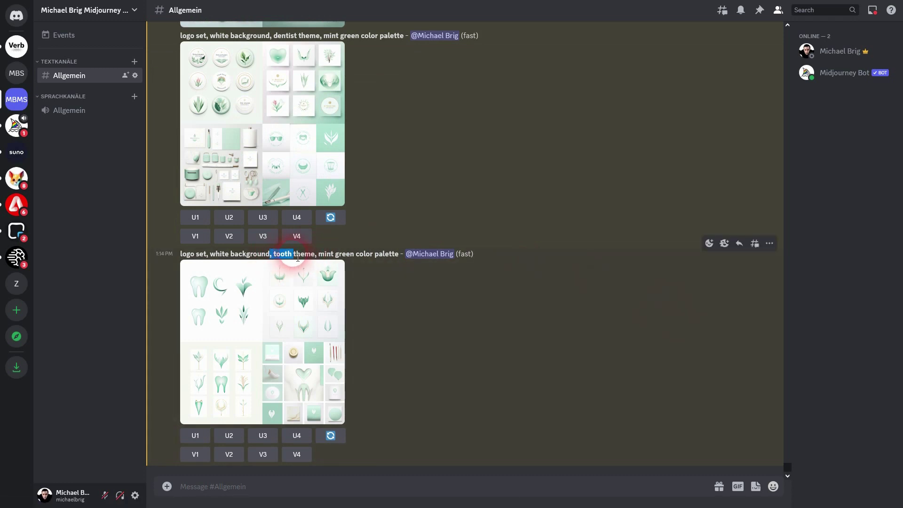
left_click(292, 316)
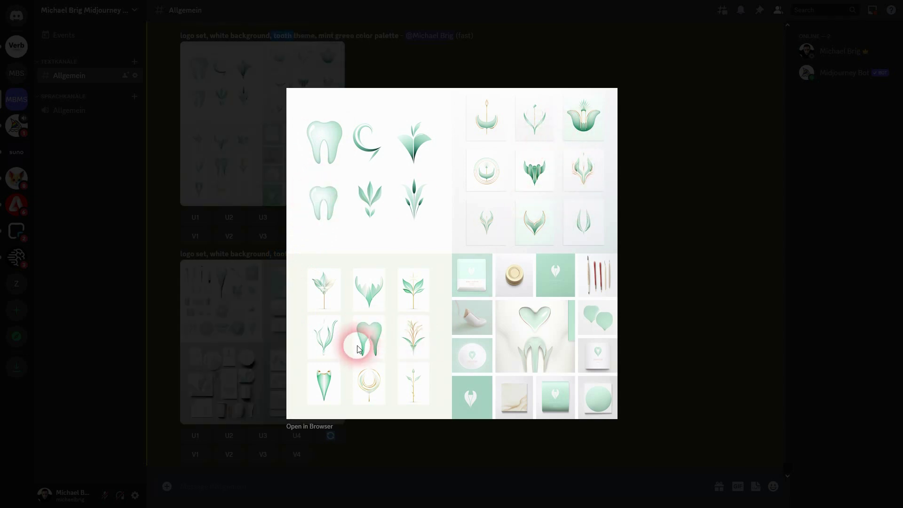
left_click(658, 297)
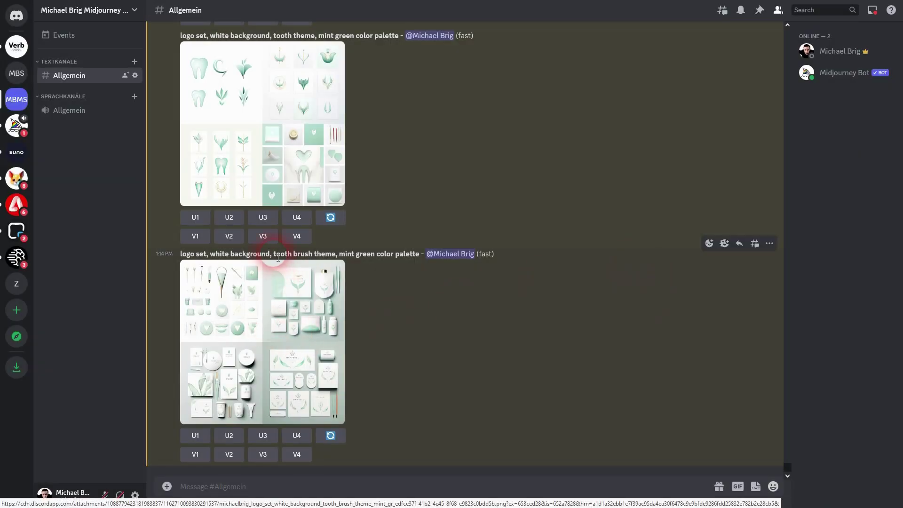
left_click_drag(273, 254, 312, 255)
left_click(284, 329)
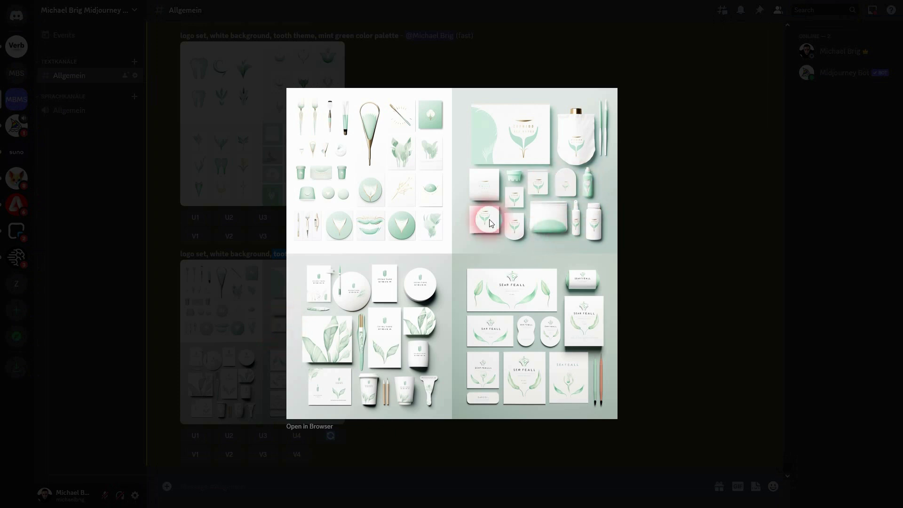
left_click(707, 294)
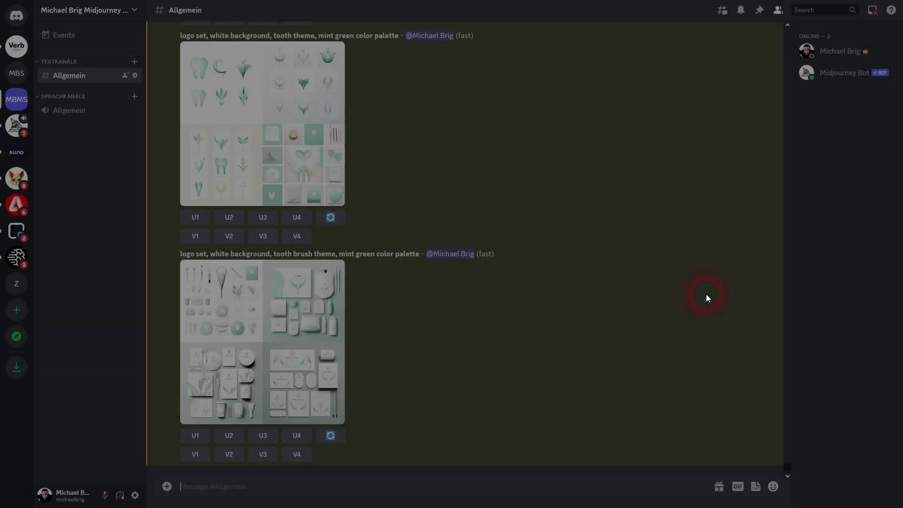
Inspect the tooth-theme logo grid and upscale image U1.
scroll(574, 304, "up", 3)
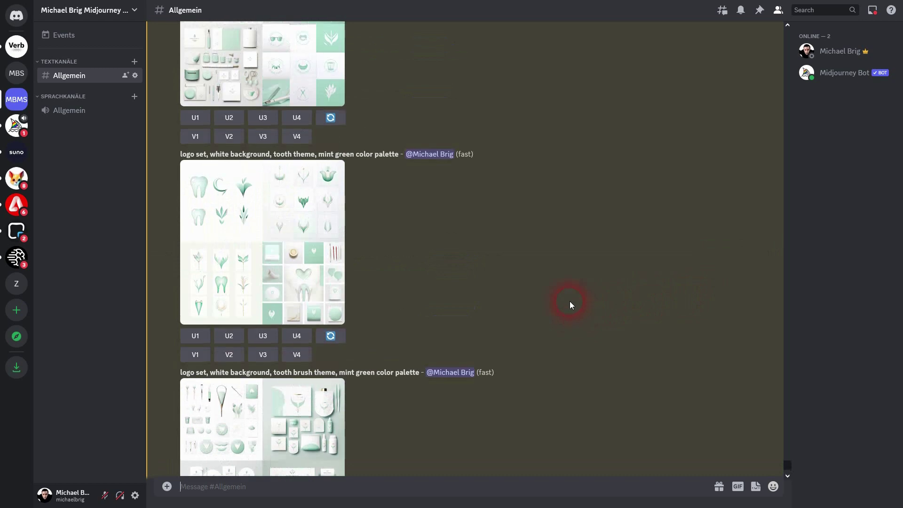
left_click(199, 191)
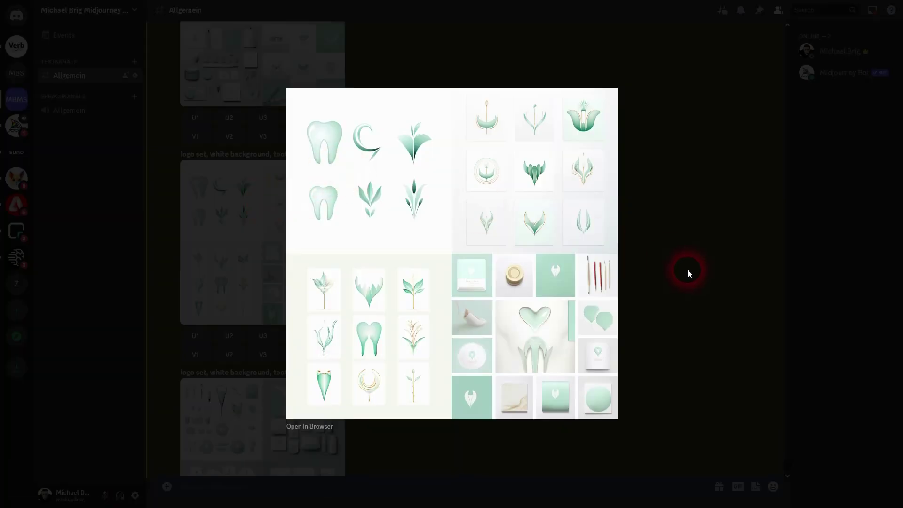
left_click(689, 271)
left_click(196, 335)
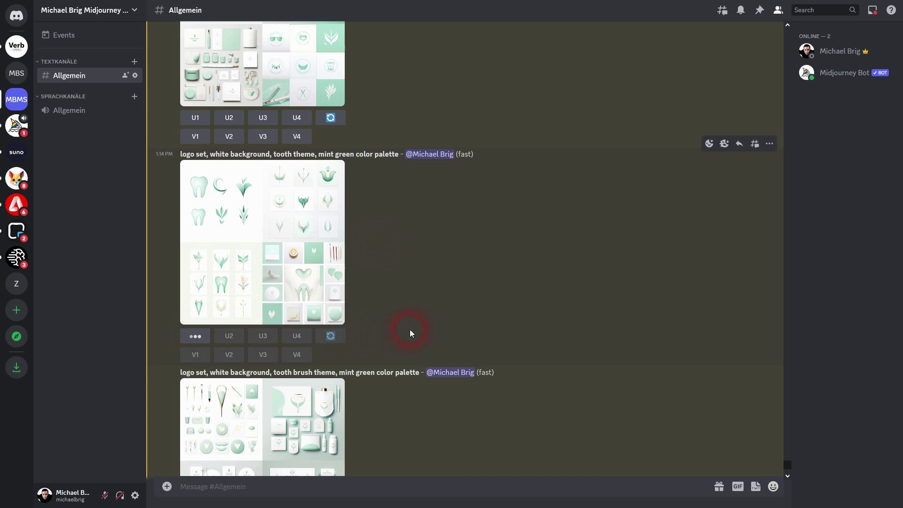
Upscale gardening image U3, then enlarge the upscaled tooth logo.
scroll(444, 305, "up", 8)
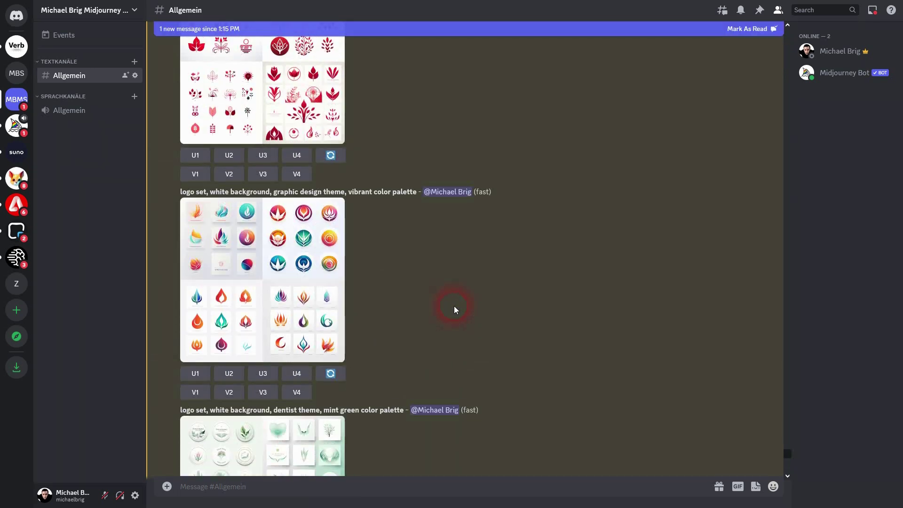
scroll(455, 308, "up", 9)
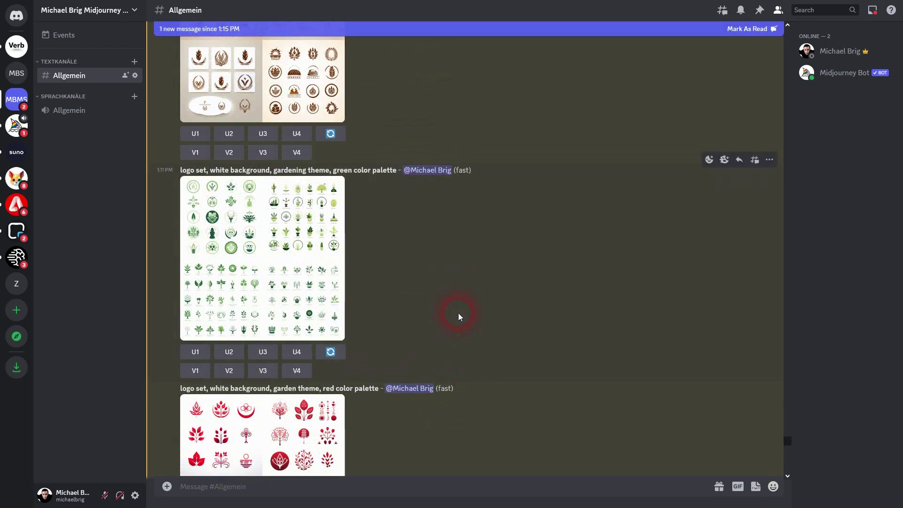
scroll(458, 316, "up", 1)
left_click(244, 309)
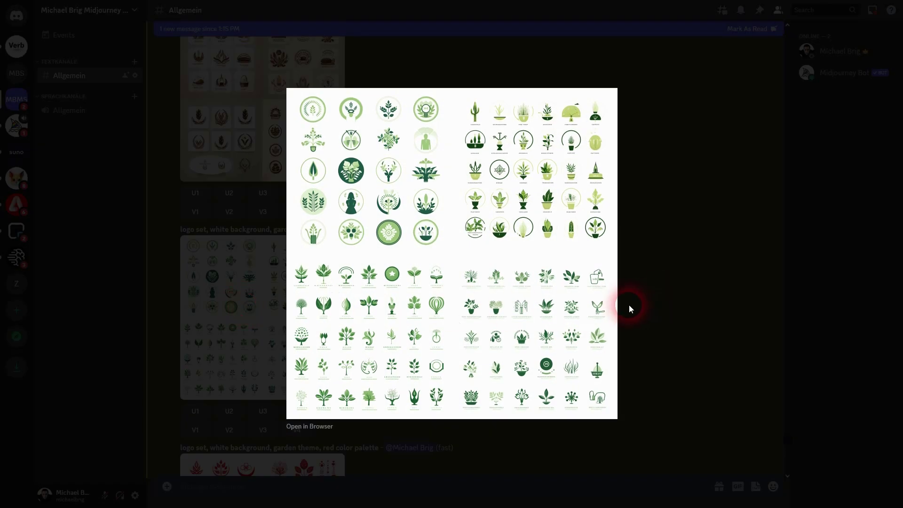
left_click(653, 264)
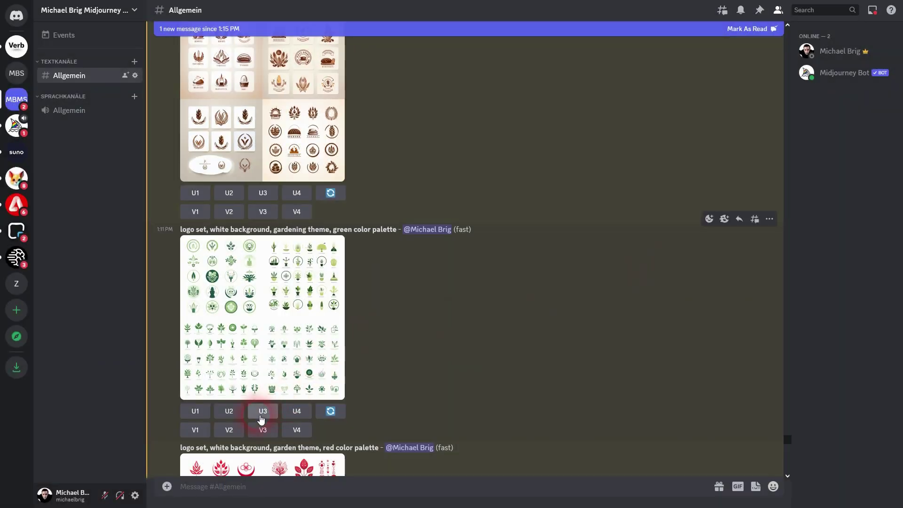
left_click(261, 418)
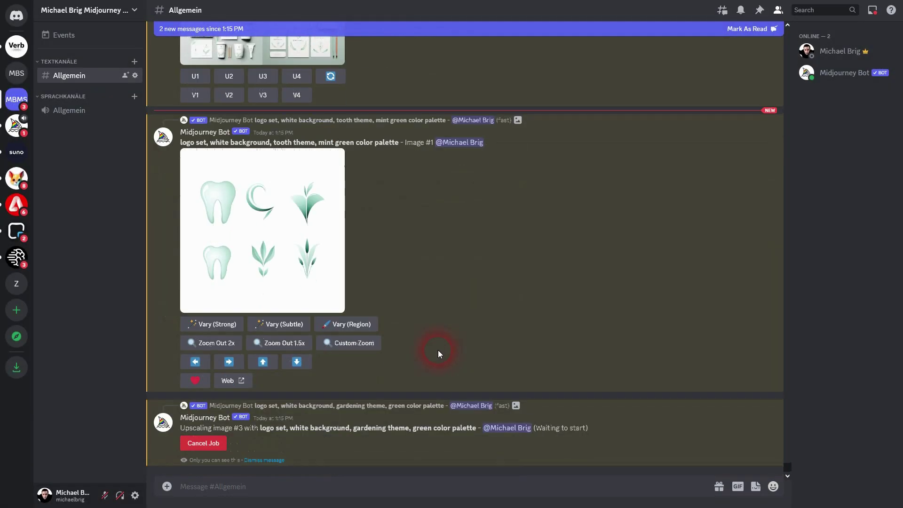
left_click(331, 232)
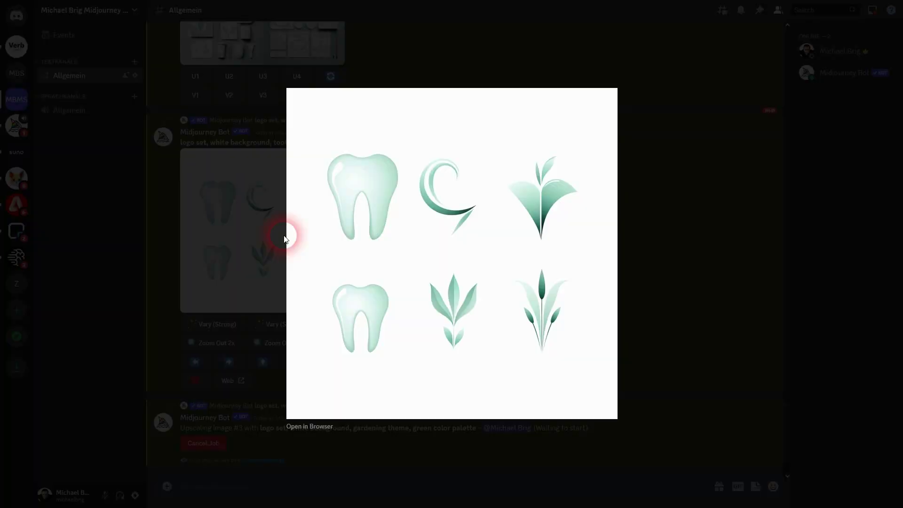
Save the upscaled tooth image from the browser as 'dentist logo 1'.
left_click(323, 428)
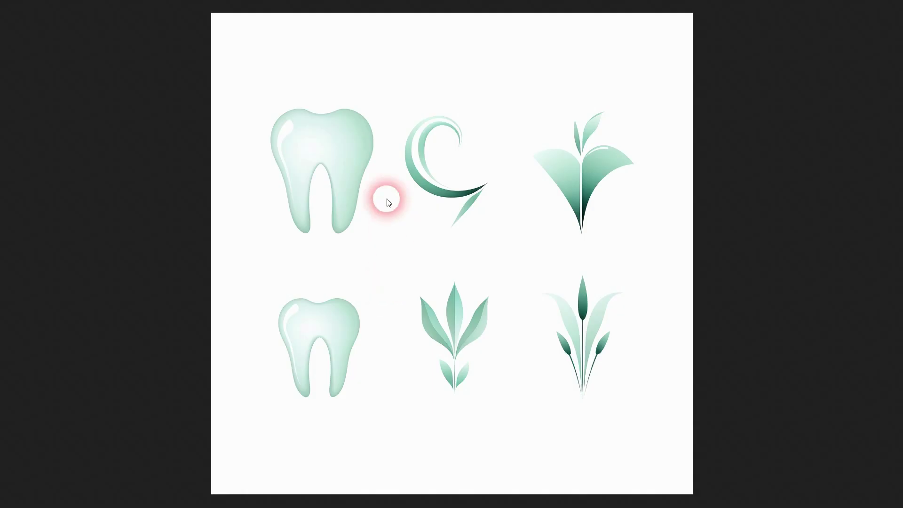
right_click(383, 196)
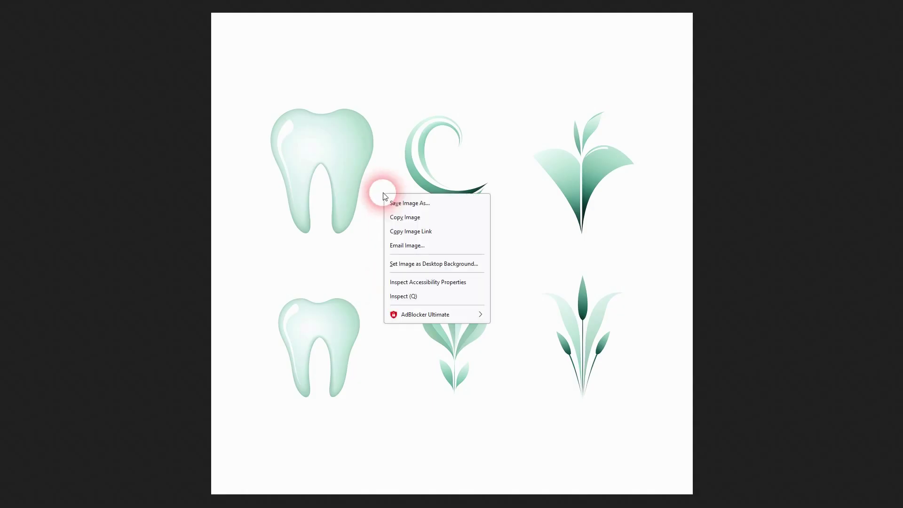
left_click(416, 204)
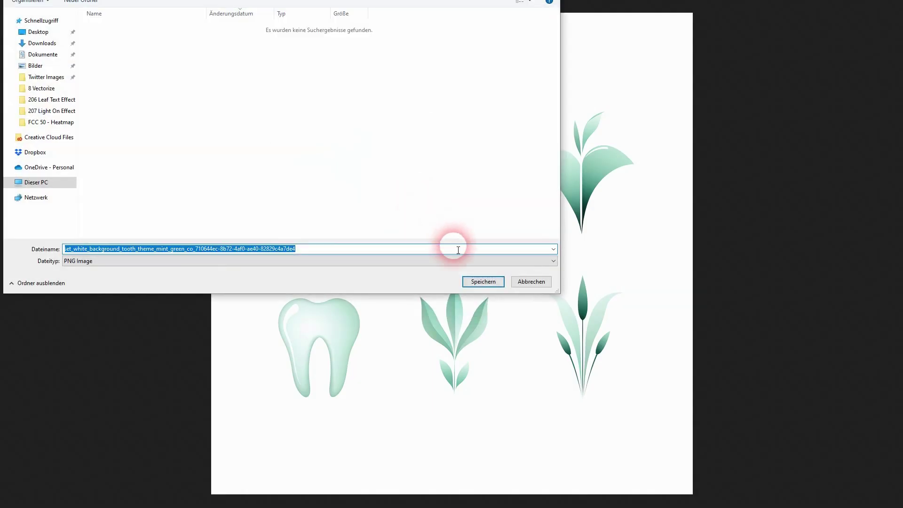
type("de")
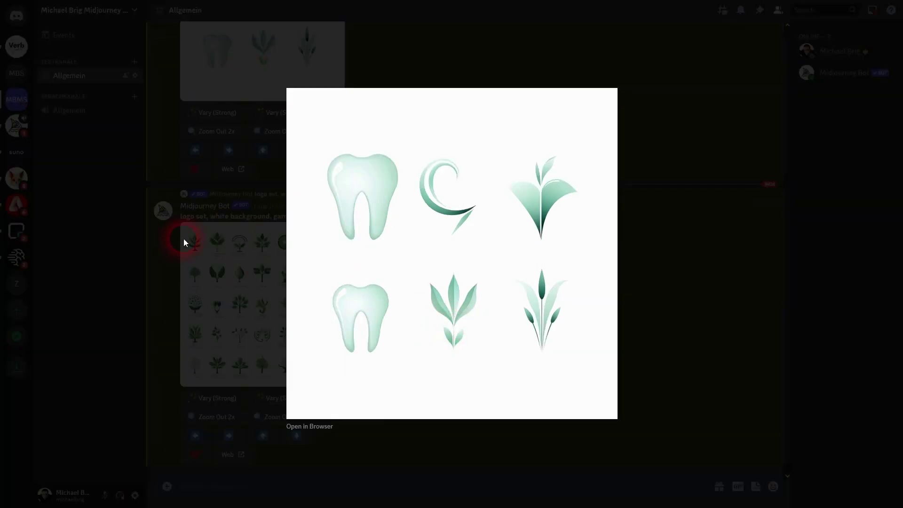
Save the upscaled gardening image as 'gradening logo 1'.
left_click(235, 269)
left_click(263, 318)
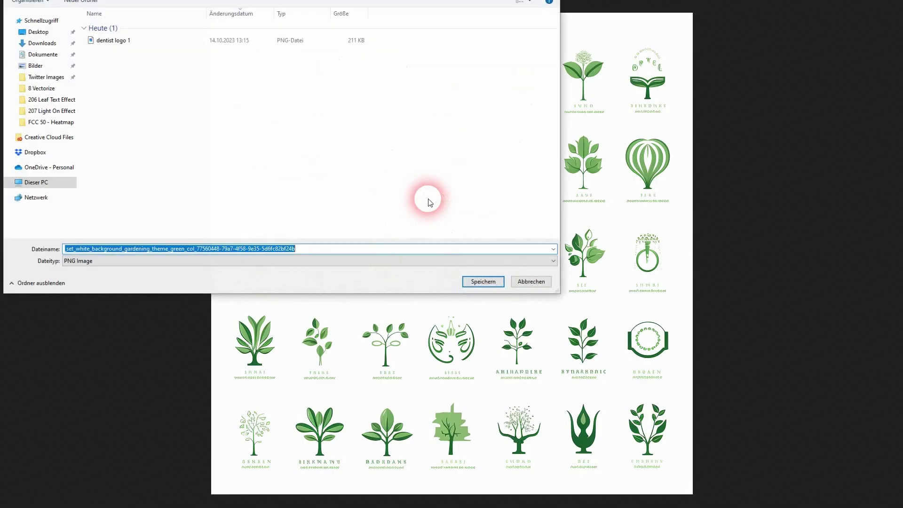
type("g")
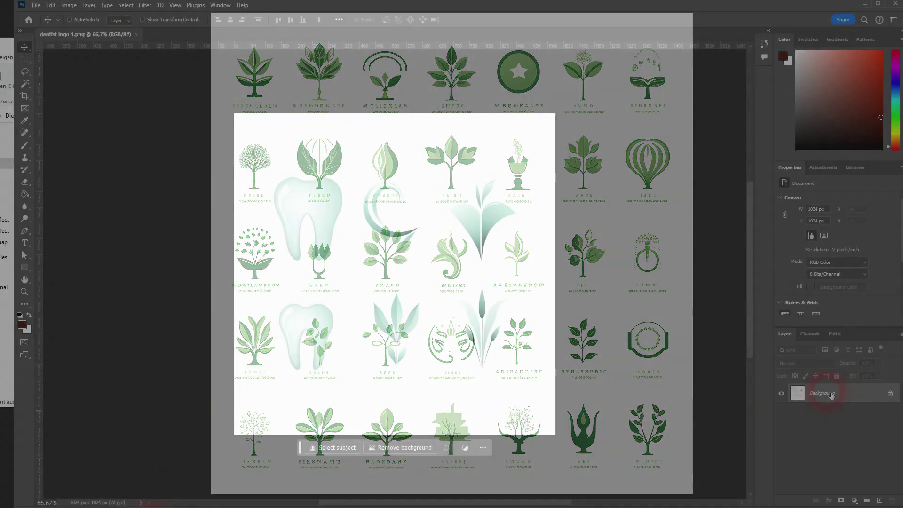
Unlock the Background layer and crop to the upper-left tooth (337 × 445 px).
double_click(830, 394)
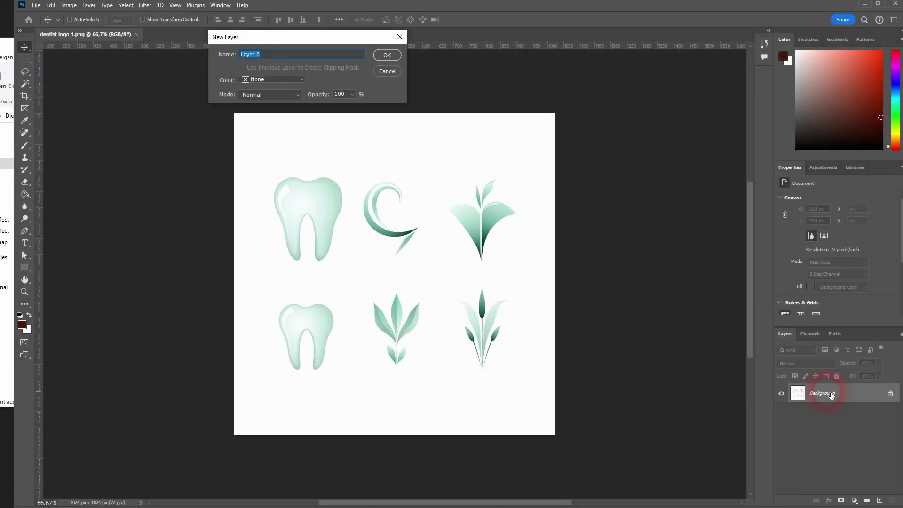
key("Return")
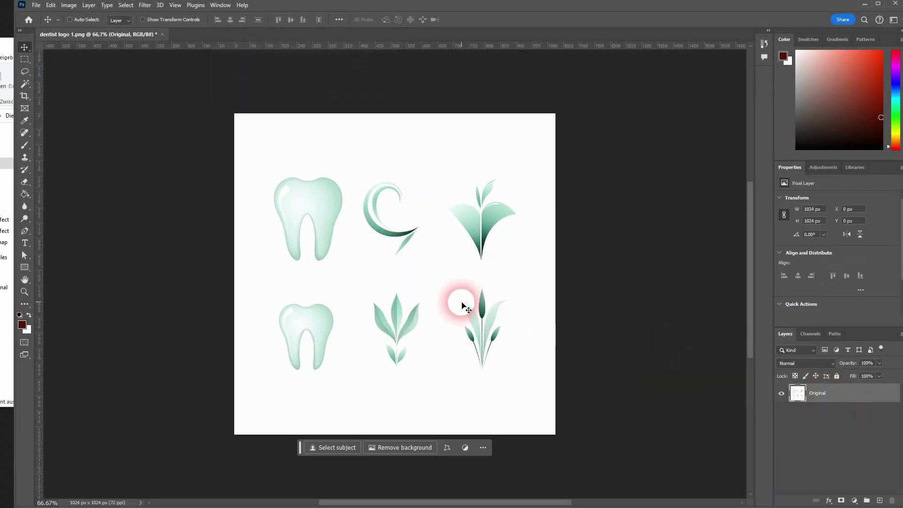
left_click(26, 97)
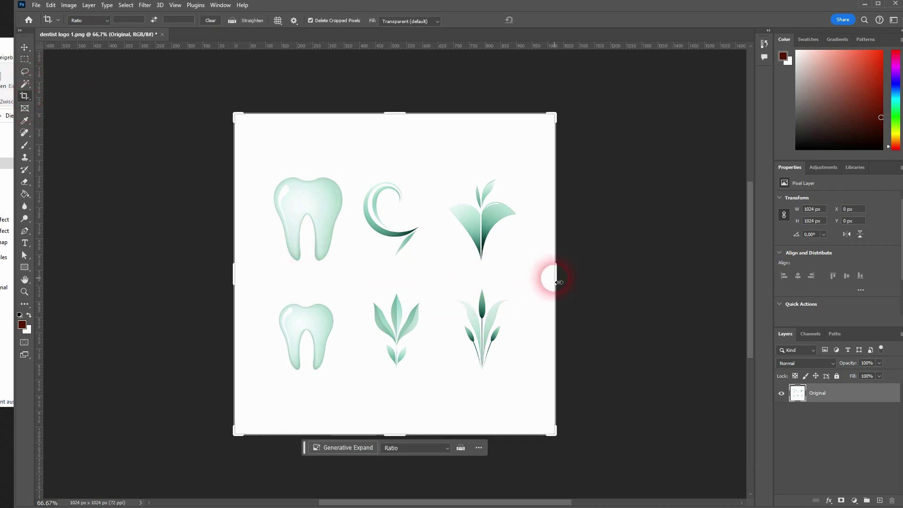
left_click_drag(558, 282, 458, 279)
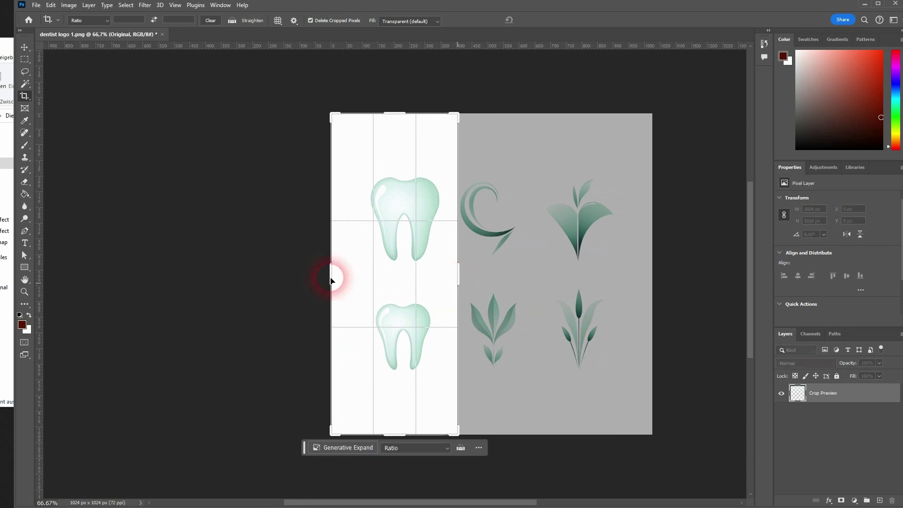
left_click_drag(331, 281, 343, 282)
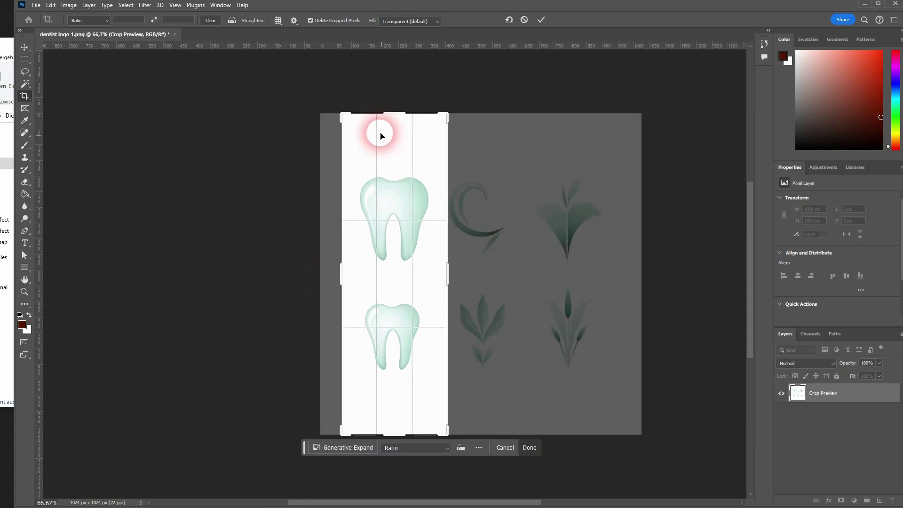
left_click_drag(399, 115, 400, 136)
left_click_drag(403, 415, 404, 345)
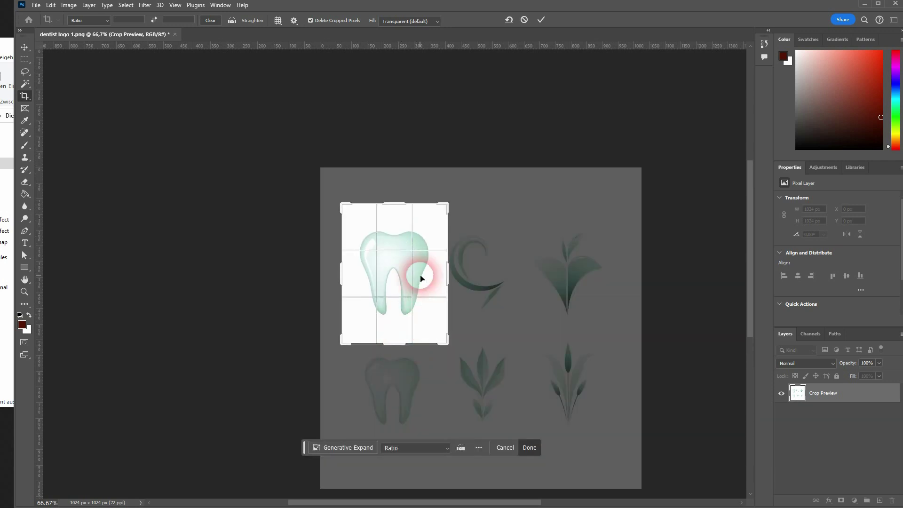
left_click(529, 447)
key("ctrl+0")
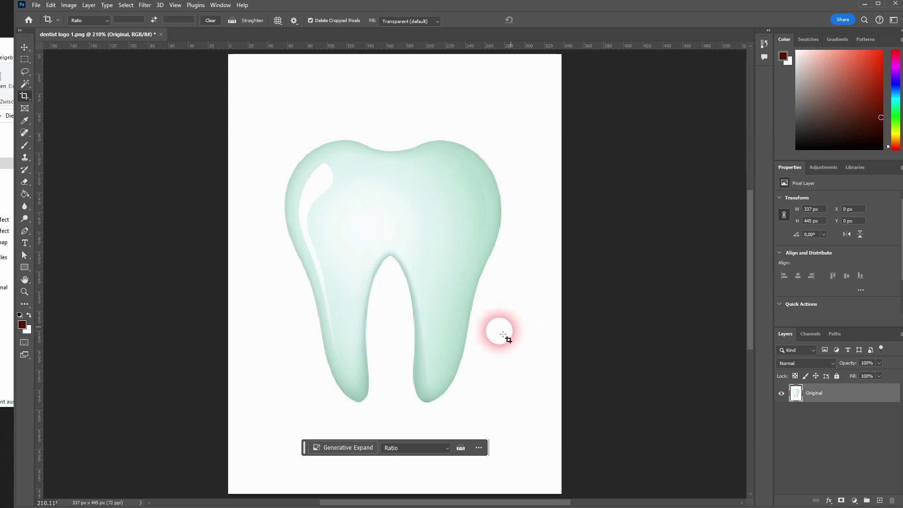
scroll(464, 326, "down", 1)
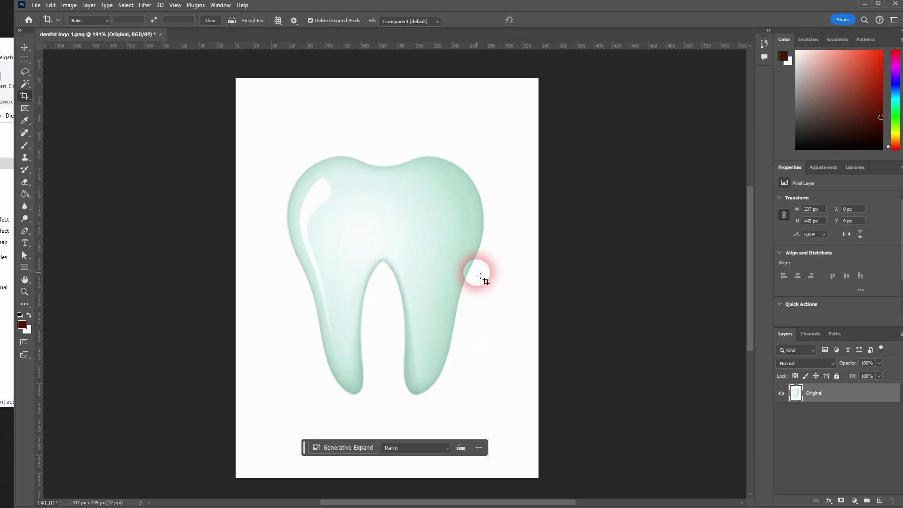
Quick-export the cropped tooth as a PNG named 'dentist logo 2'.
left_click(37, 7)
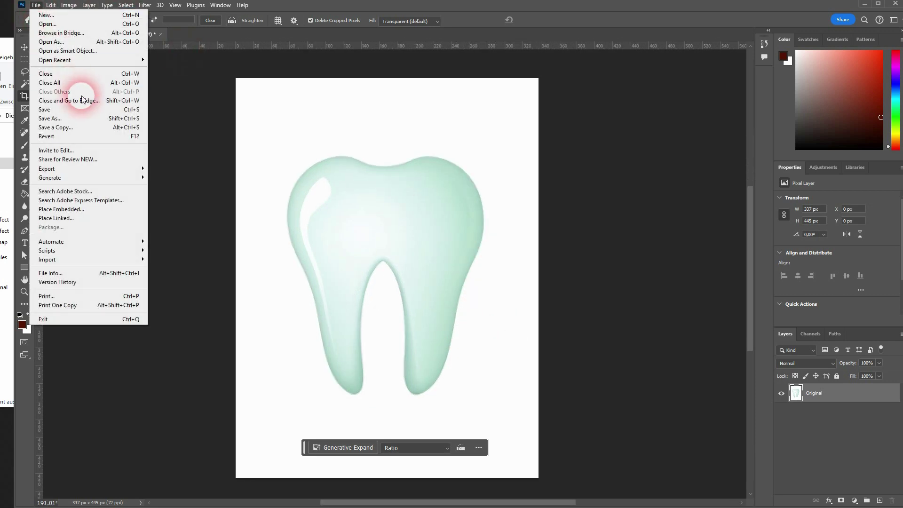
mouse_move(126, 174)
left_click(167, 168)
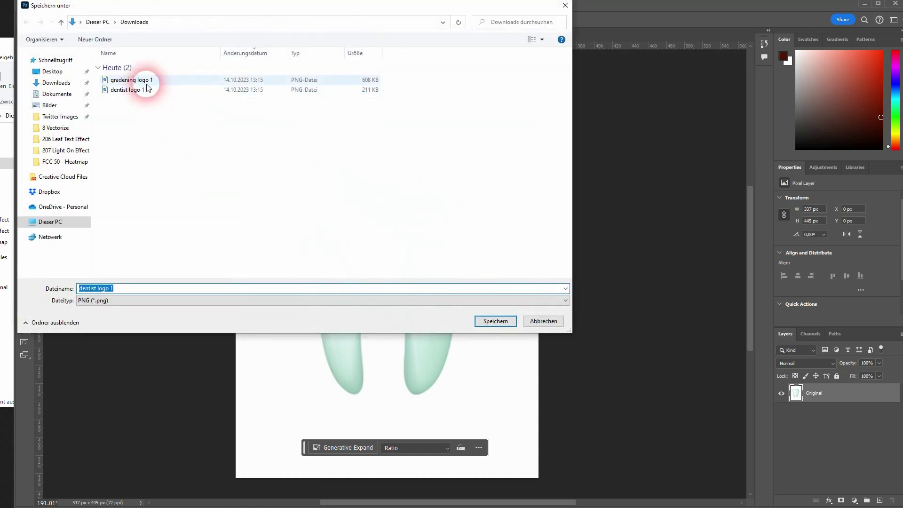
left_click(133, 91)
double_click(127, 290)
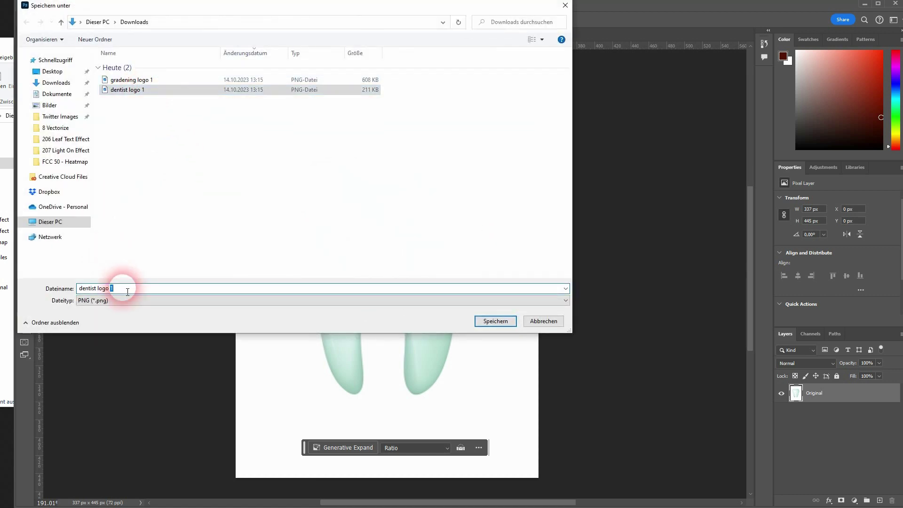
type("2")
left_click(489, 321)
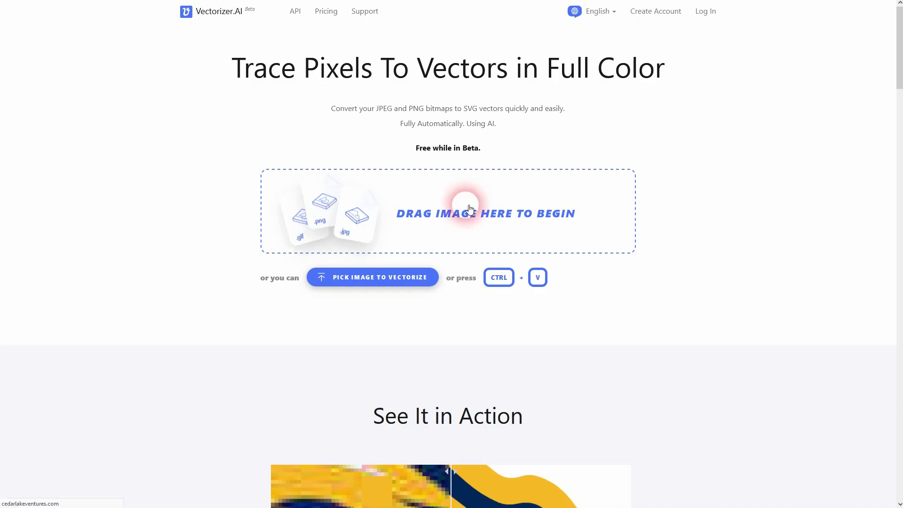
Upload 'dentist logo 2' to Vectorizer.AI and download the traced tooth as an SVG.
left_click(463, 209)
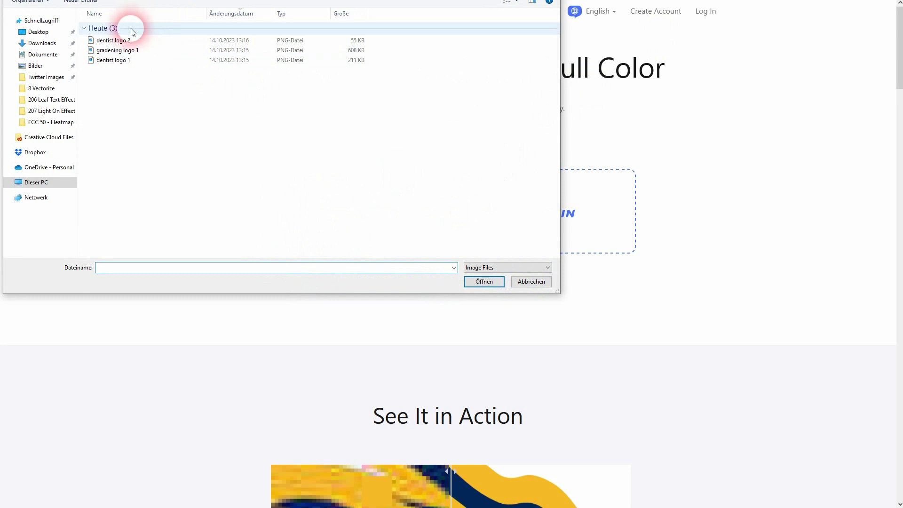
left_click(120, 43)
double_click(120, 43)
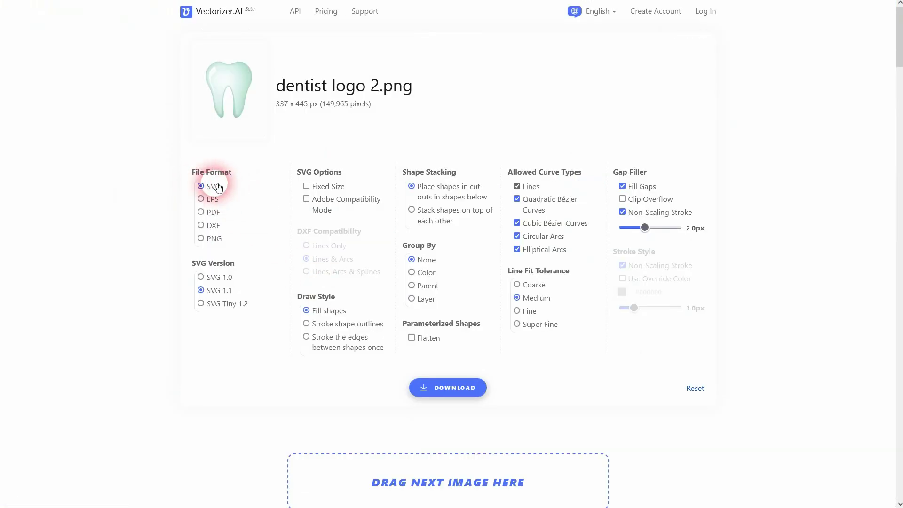
left_click(449, 391)
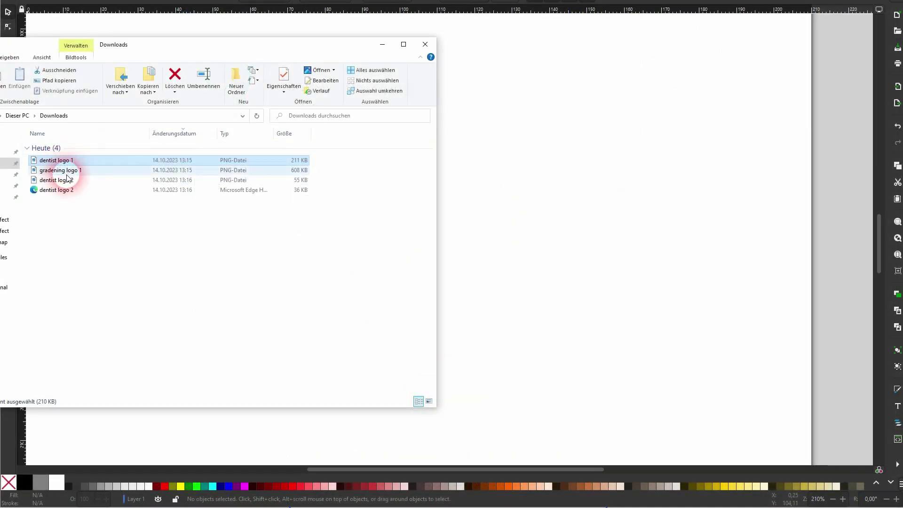
Import the dentist logo 2 SVG onto the canvas as editable objects and select it.
left_click_drag(56, 190, 69, 61)
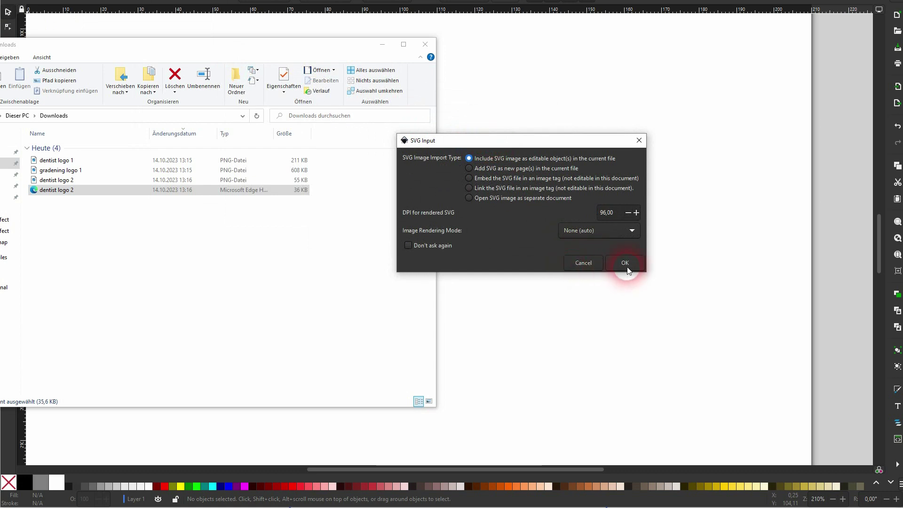
left_click(626, 267)
left_click(701, 273)
left_click(613, 254)
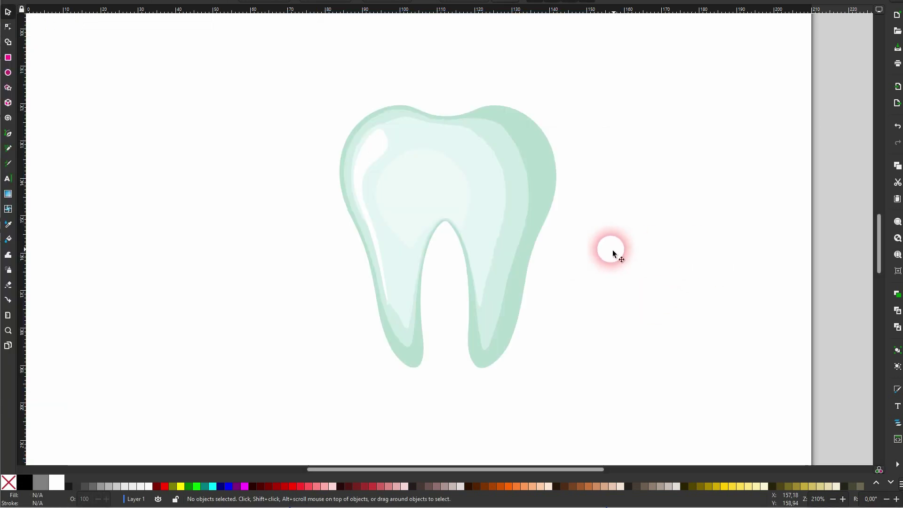
left_click(517, 196)
With the Node tool, drill down to the tooth's inner highlight shape and show the teal swatches.
left_click(7, 27)
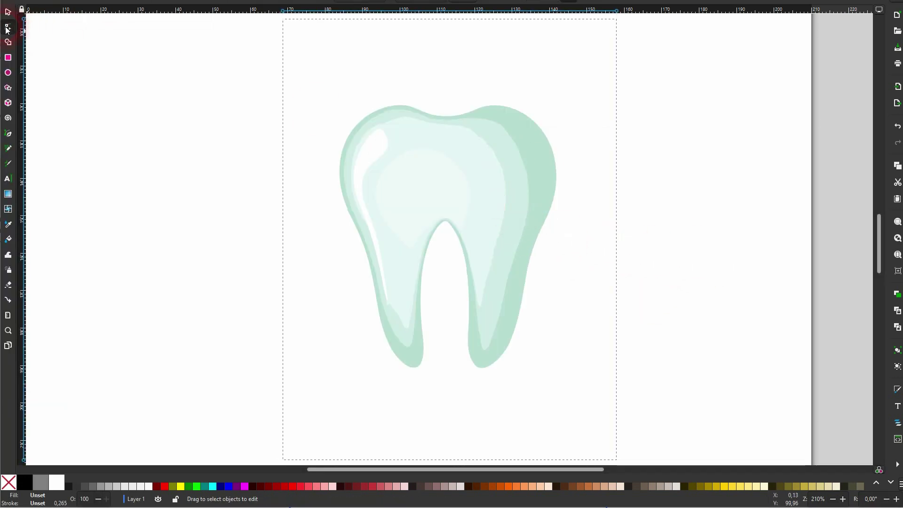
left_click(494, 147)
left_click(542, 151)
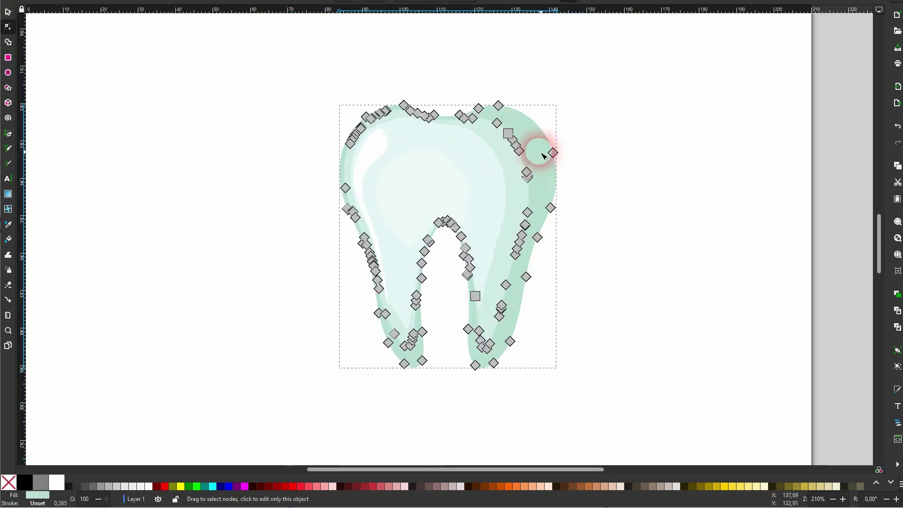
left_click(506, 162)
left_click(479, 163)
left_click(425, 178)
left_click(424, 181)
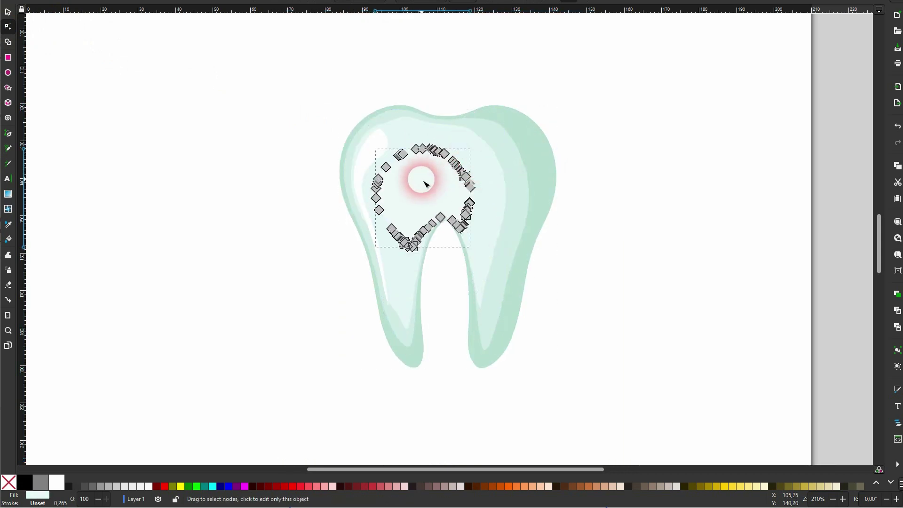
left_click(891, 485)
left_click(890, 485)
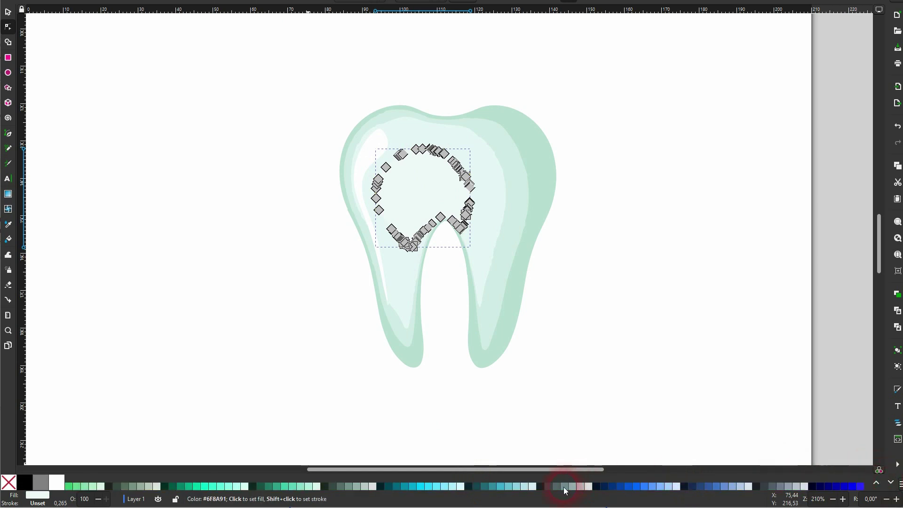
Refill the tooth layers with #AFDDE9, #87CDDE, #37ABC8 and outer shape #2C89A0.
left_click(527, 486)
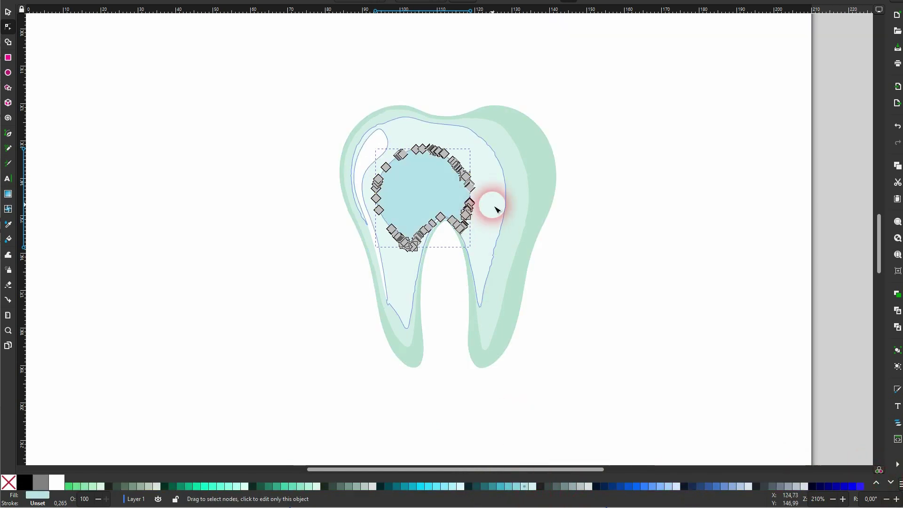
left_click(498, 238, "shift")
left_click(515, 487)
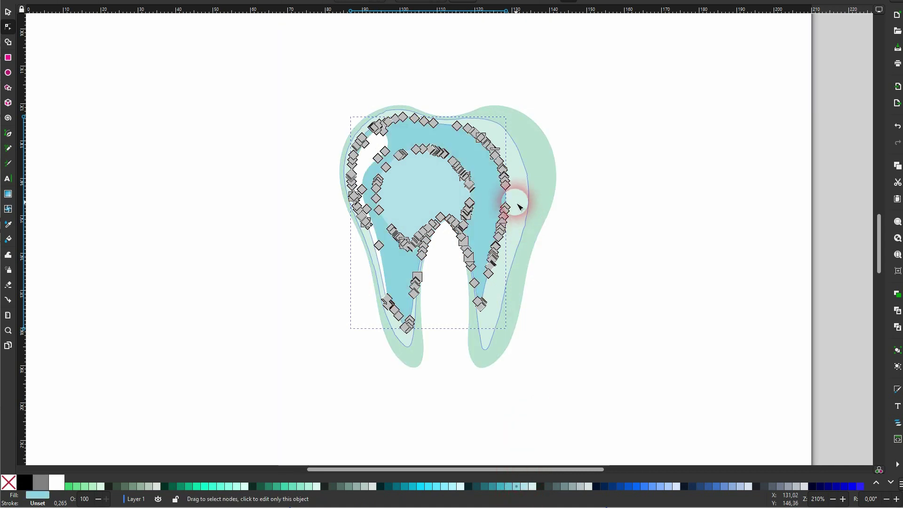
left_click(521, 222, "shift")
left_click(515, 486)
left_click(502, 489)
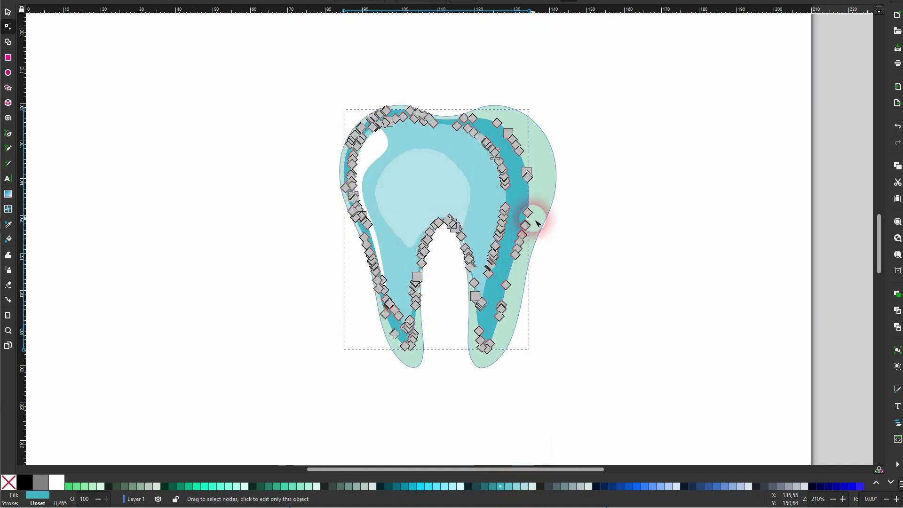
left_click(538, 191, "shift")
left_click(490, 487)
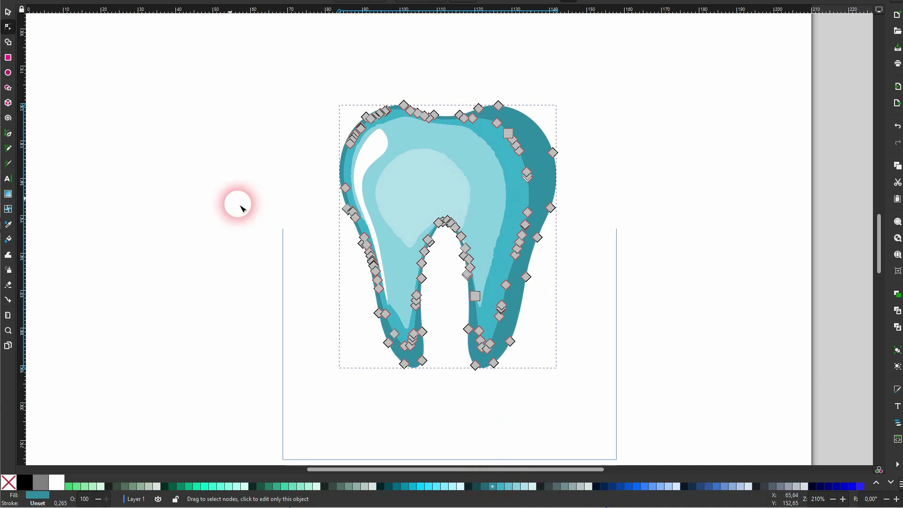
left_click(8, 13)
left_click(202, 208)
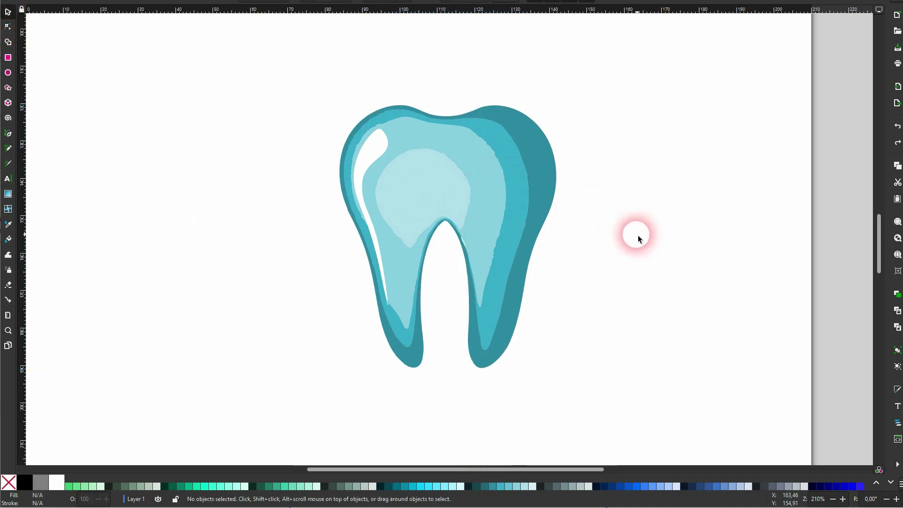
Undo the teal recolouring and move the pale green tooth up and left.
key("ctrl+z")
key("ctrl+z")
key("ctrl+z")
key("ctrl+z")
key("ctrl+z")
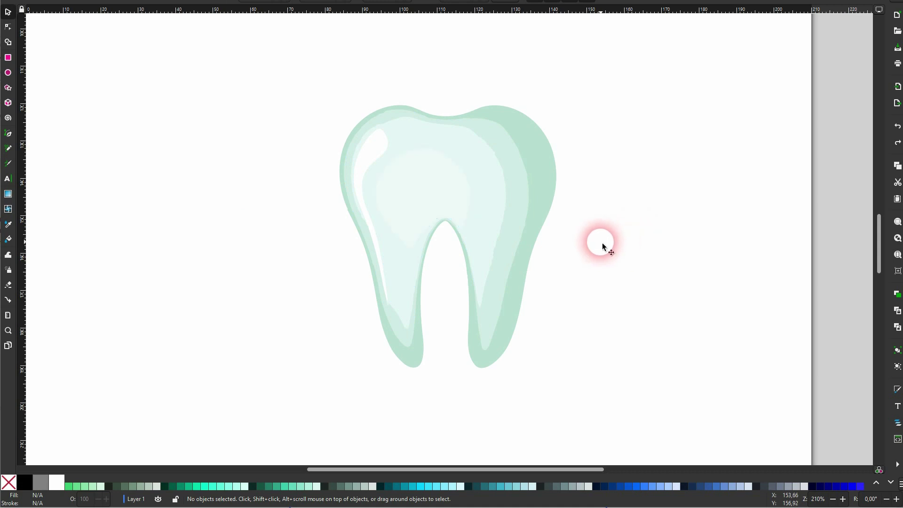
scroll(374, 246, "down", 4)
scroll(374, 252, "up", 2)
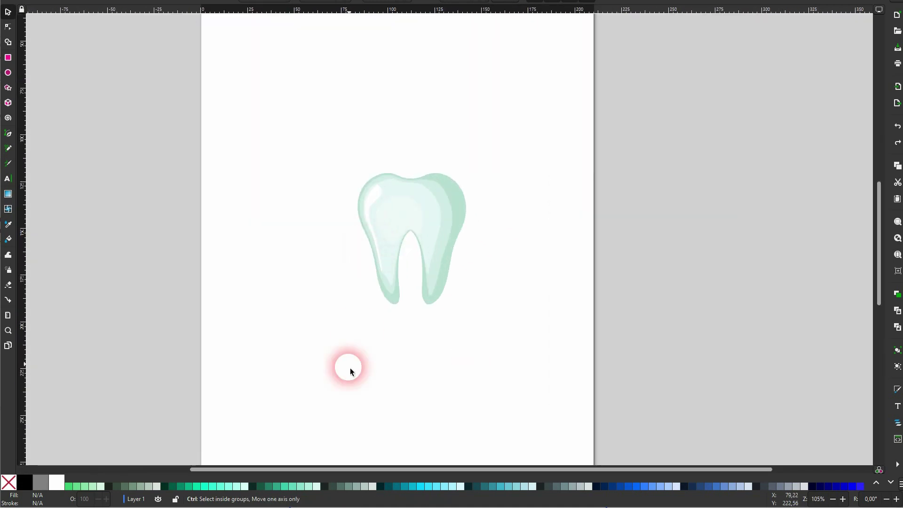
left_click_drag(318, 326, 515, 136)
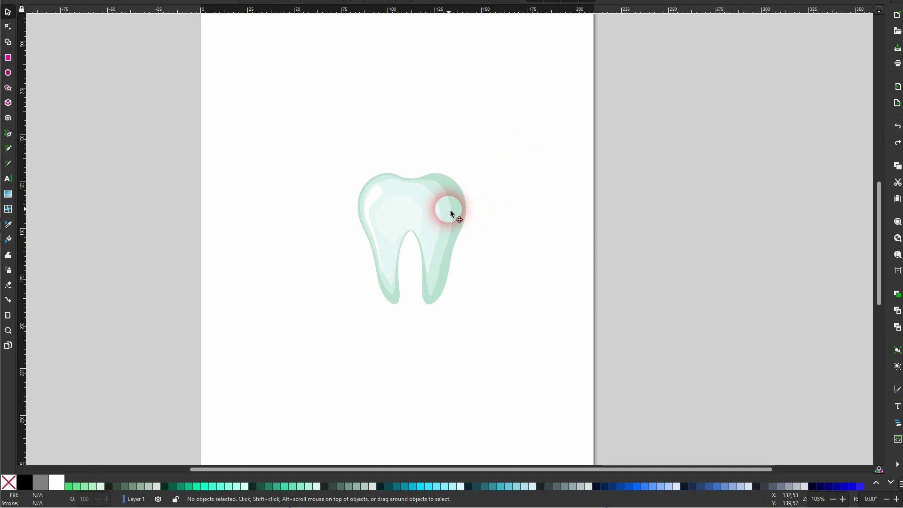
left_click(458, 213)
left_click_drag(455, 203, 419, 157)
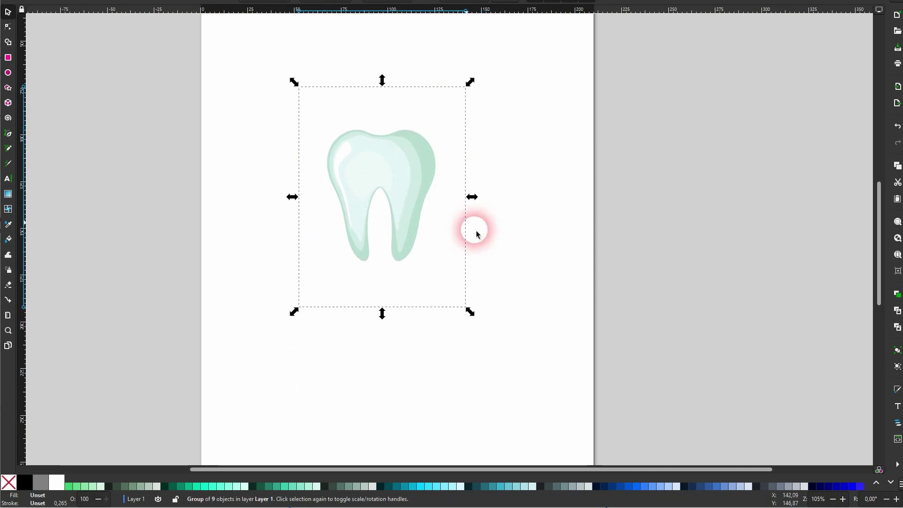
Add 'BRIG DENTISTRY' text below the tooth, enlarge it and centre it underneath.
left_click(8, 180)
left_click(309, 337)
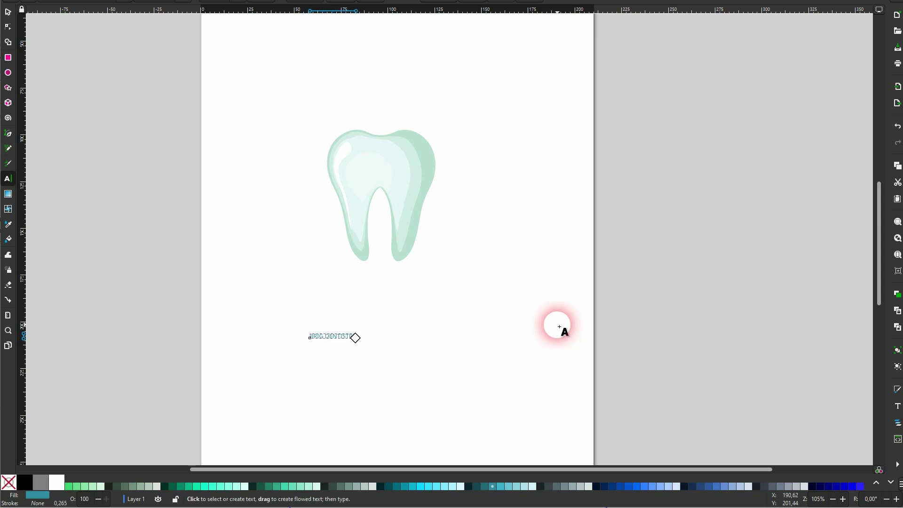
left_click(7, 13)
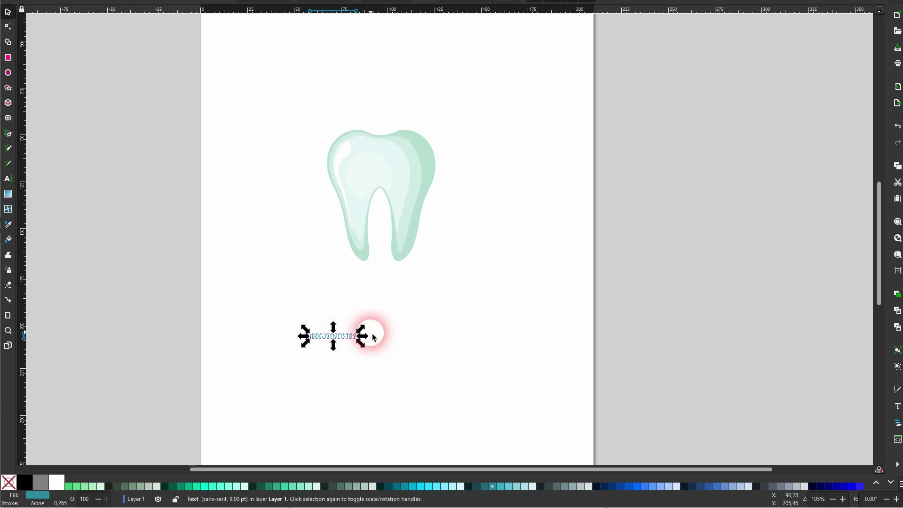
left_click_drag(358, 326, 549, 202)
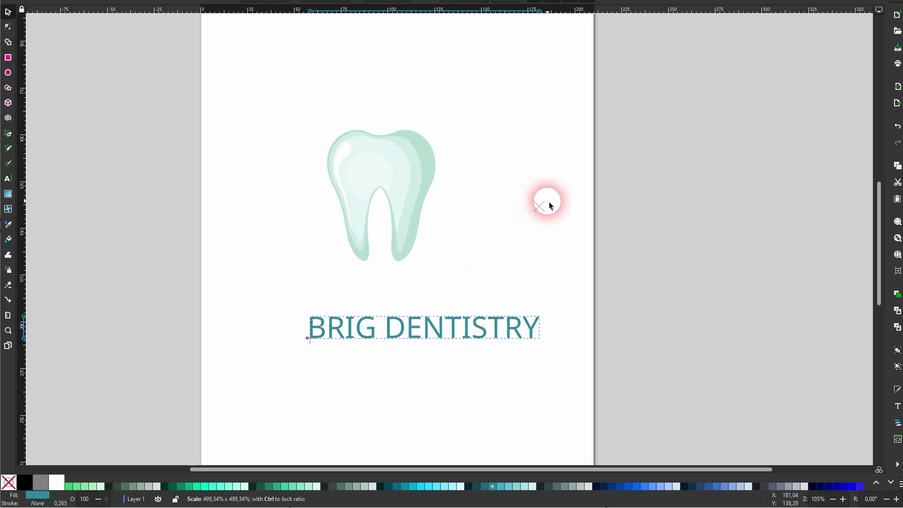
left_click_drag(477, 322, 440, 289)
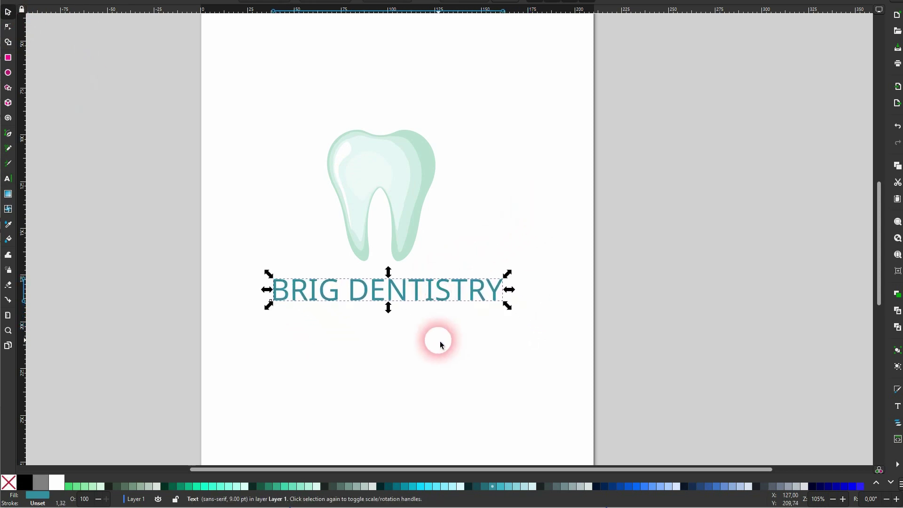
Colour the BRIG DENTISTRY text with the tooth's pale green using the Dropper.
key("i")
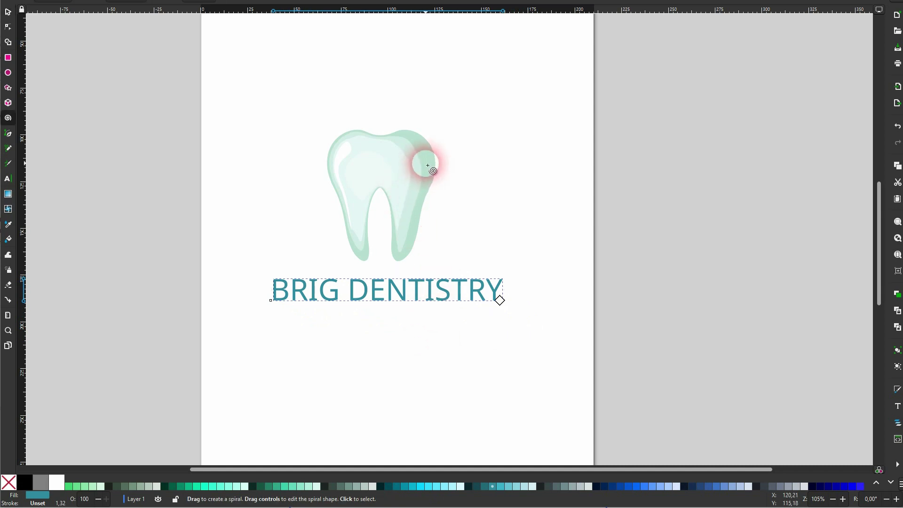
left_click(8, 226)
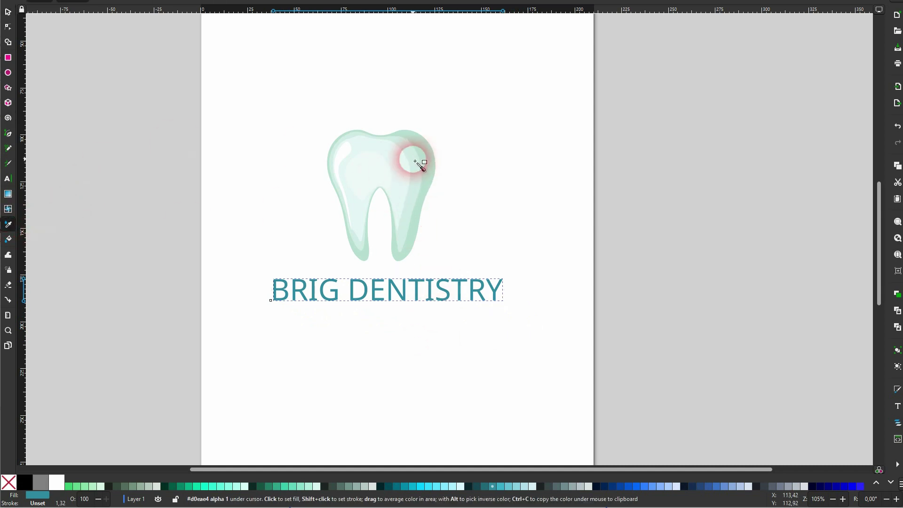
left_click(426, 157)
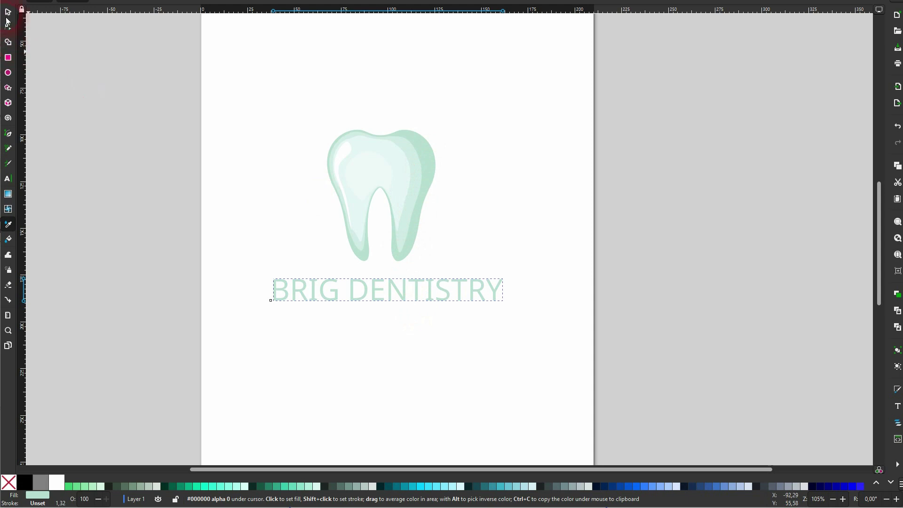
key("s")
left_click(145, 192)
left_click_drag(218, 348, 522, 141)
left_click(539, 246)
left_click(489, 293)
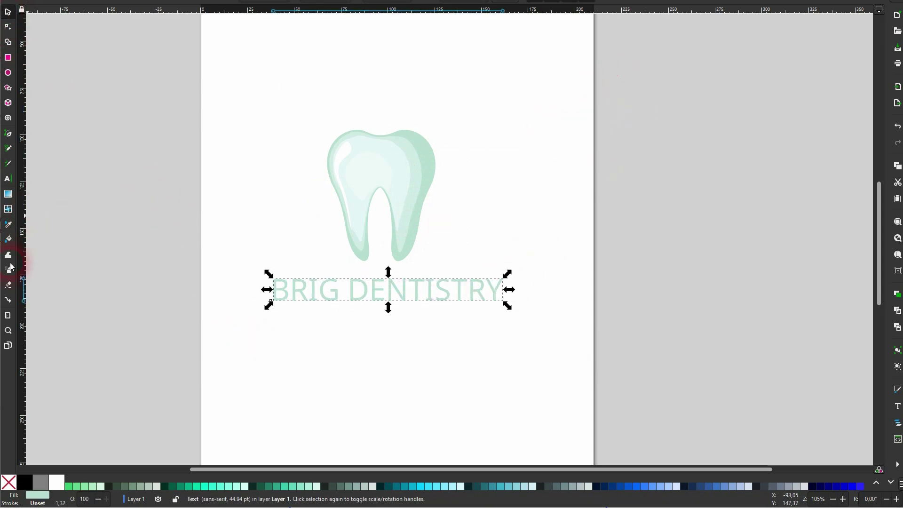
Try Berlin Sans FB Demi, then set the title font to Bradley Hand ITC.
left_click(7, 181)
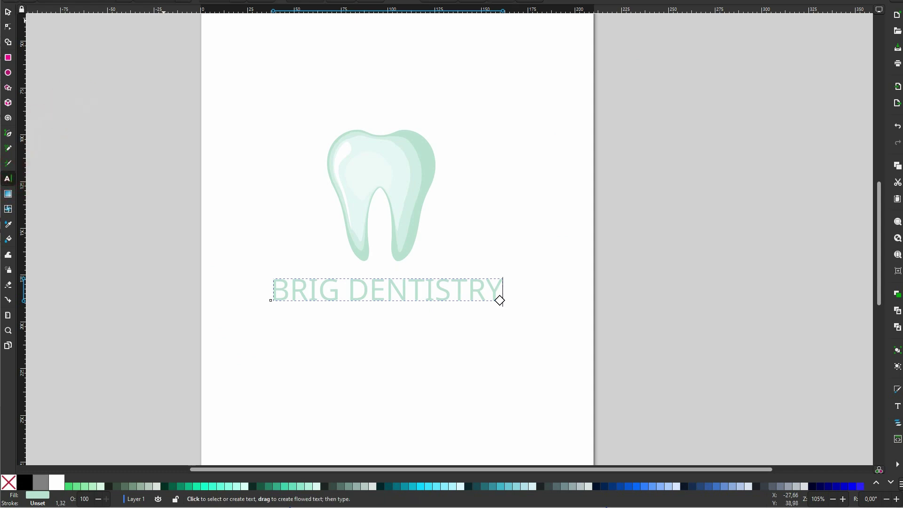
left_click_drag(289, 0, 288, 2)
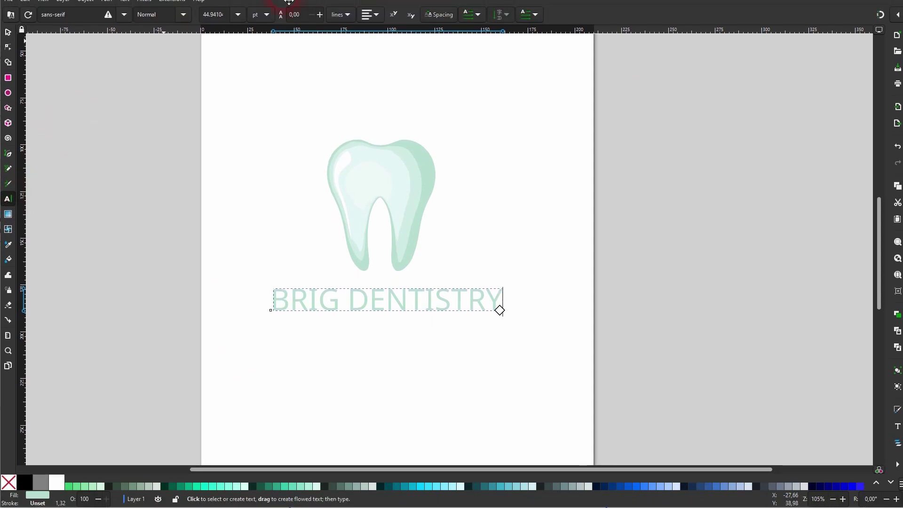
left_click(124, 15)
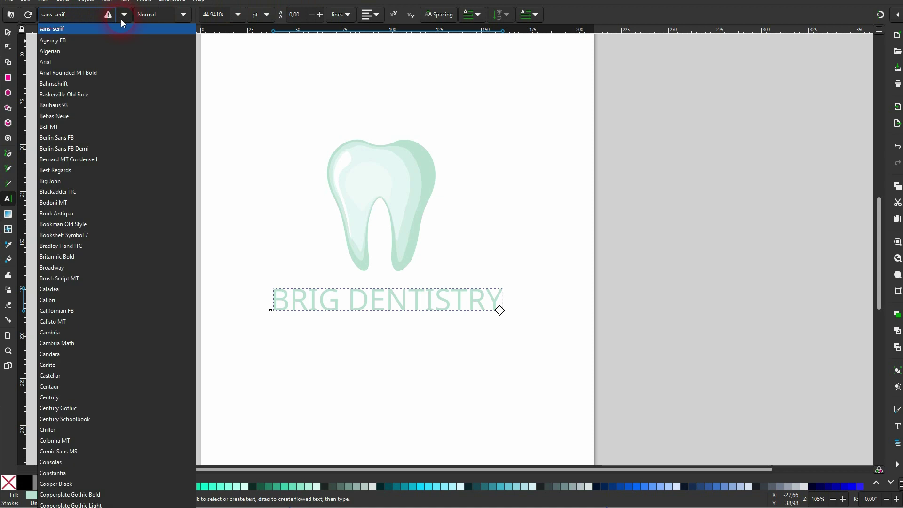
left_click(109, 149)
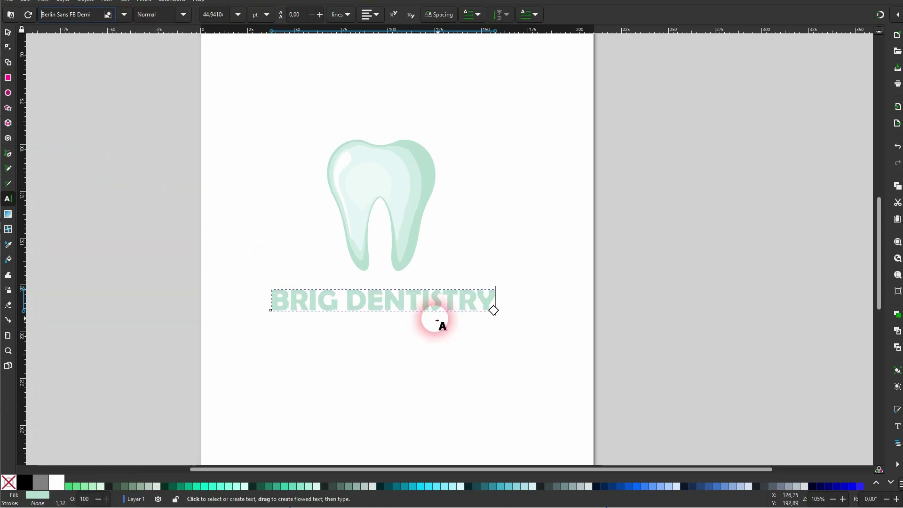
left_click(121, 19)
left_click(117, 254)
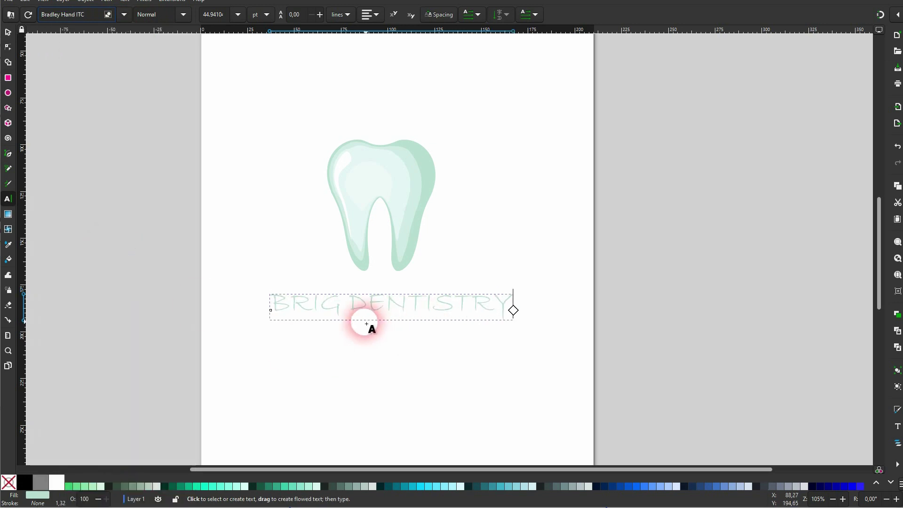
left_click(8, 32)
left_click(141, 237)
left_click_drag(171, 380, 643, 89)
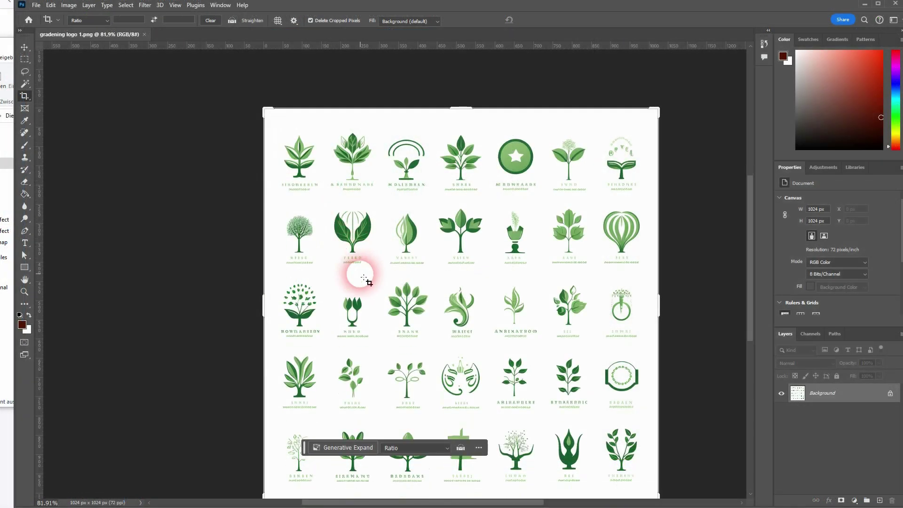
Crop the bottom, left and right edges of the logo sheet in toward the centre tree.
scroll(359, 276, "down", 4)
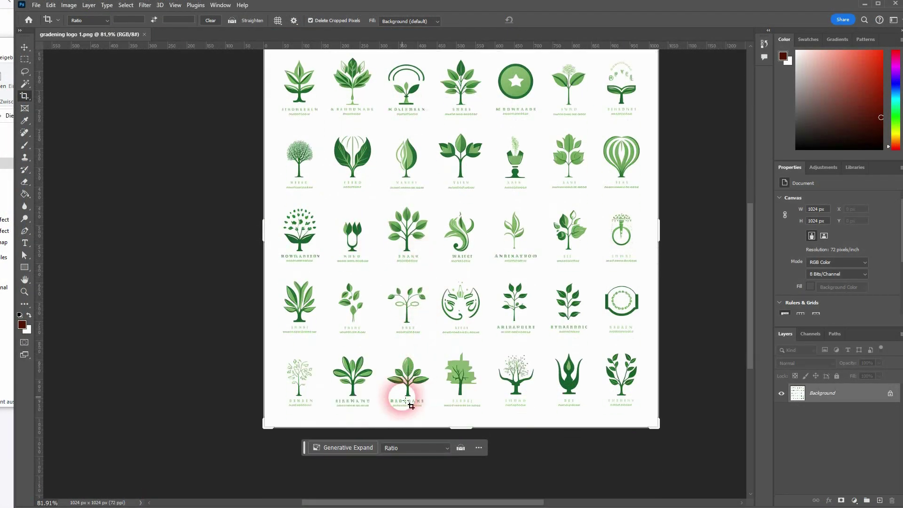
scroll(406, 401, "up", 8)
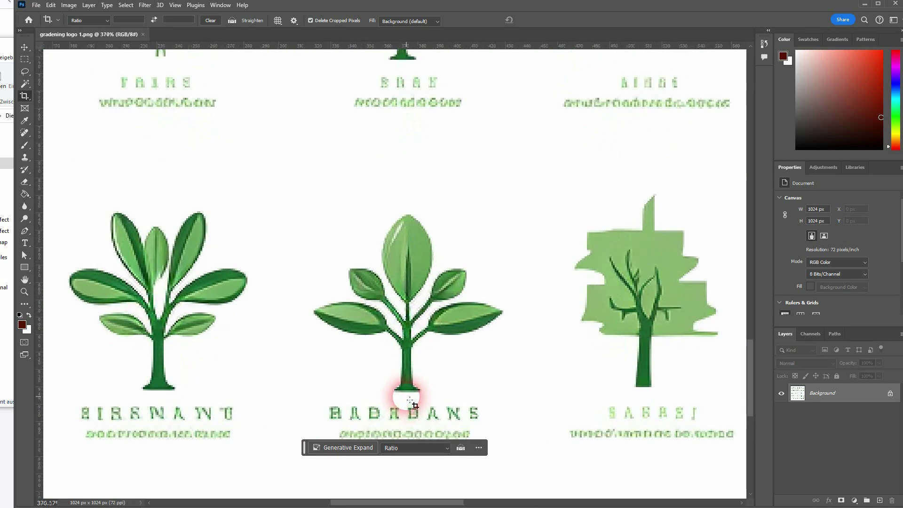
scroll(394, 348, "down", 1)
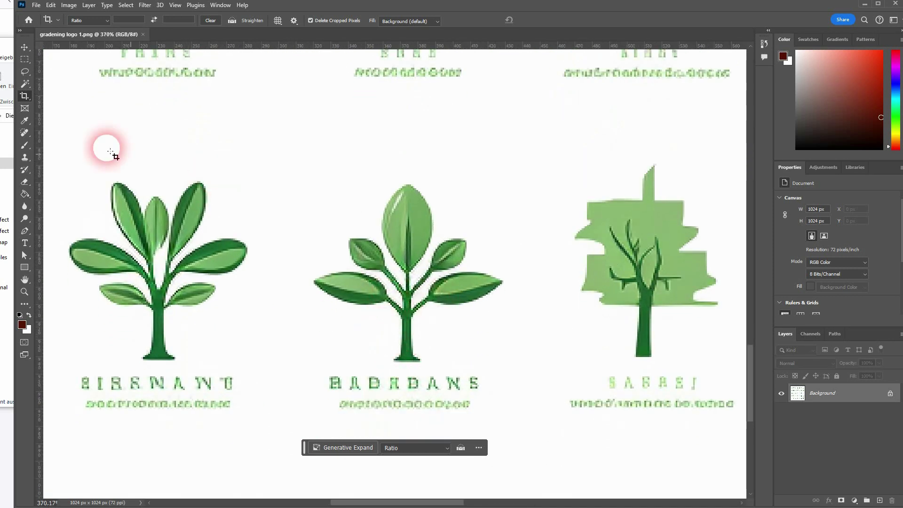
scroll(312, 212, "down", 6)
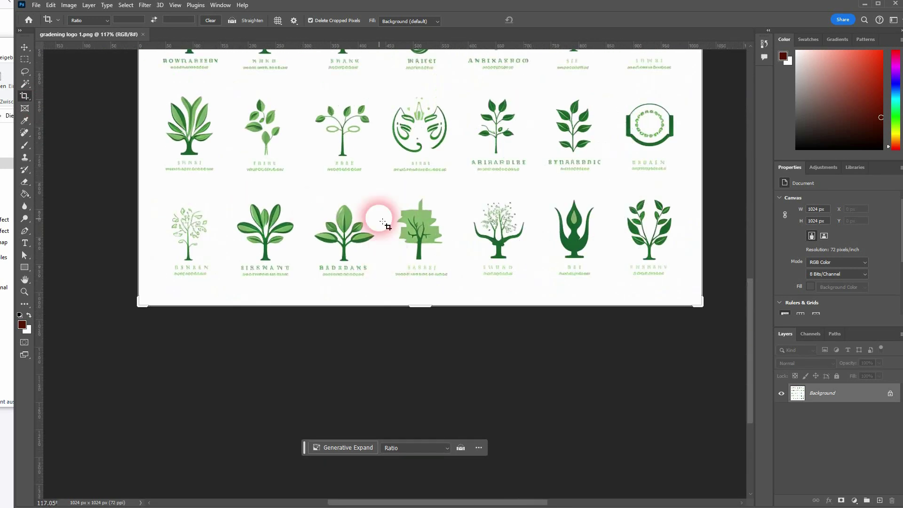
left_click_drag(436, 313, 433, 295)
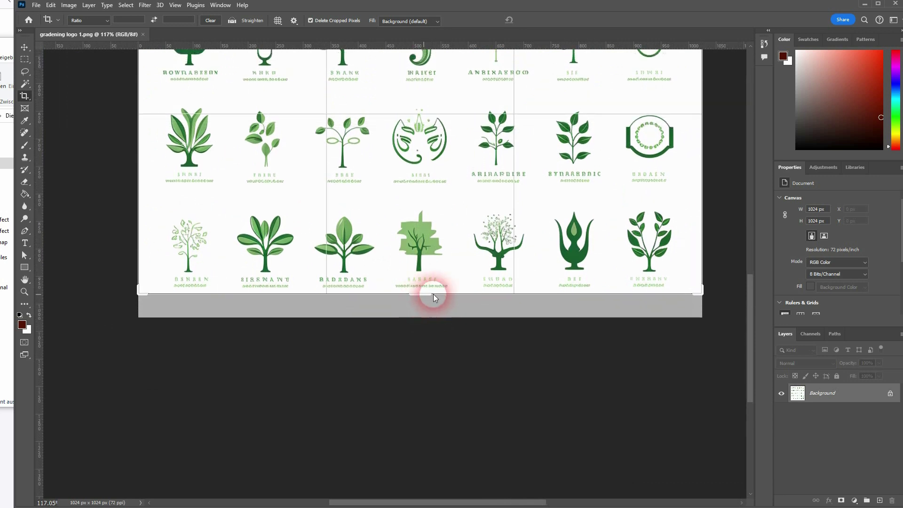
scroll(550, 145, "left", 1)
scroll(553, 150, "up", 4)
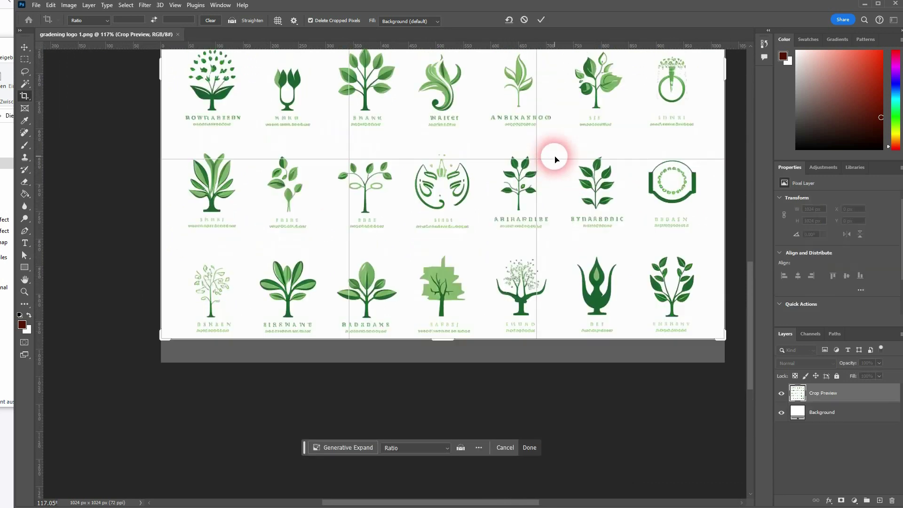
mouse_move(163, 146)
left_mouse_down()
mouse_move(242, 153)
mouse_move(244, 145)
left_mouse_up()
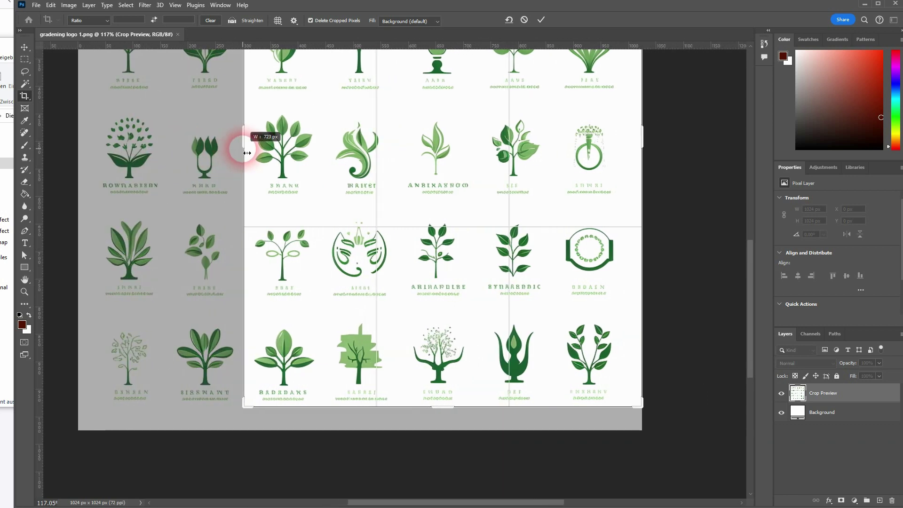
left_click_drag(637, 134, 490, 171)
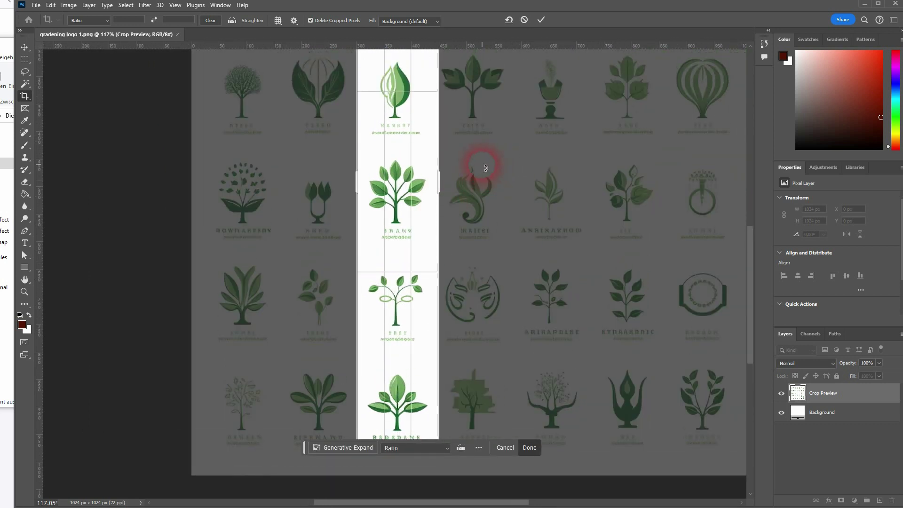
Trim the top and the lettering below so only the tree remains, and apply the crop.
scroll(483, 167, "down", 3)
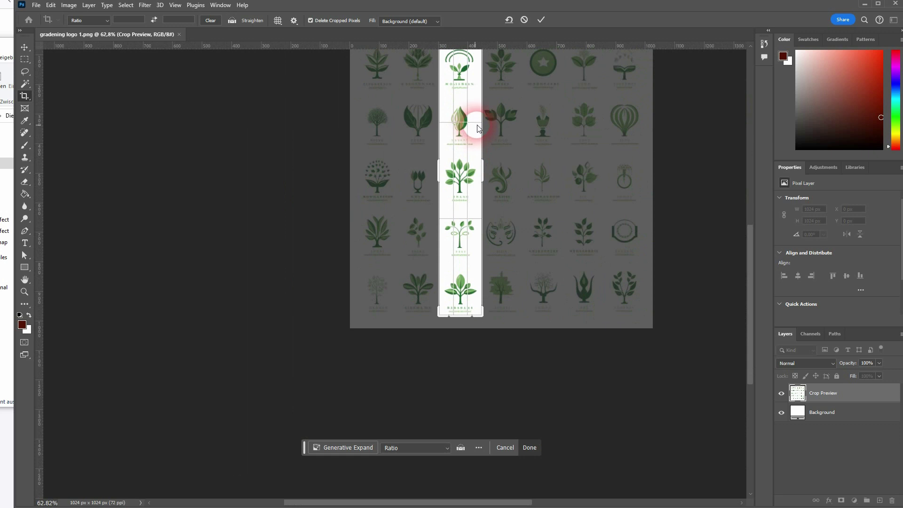
left_click_drag(750, 235, 741, 205)
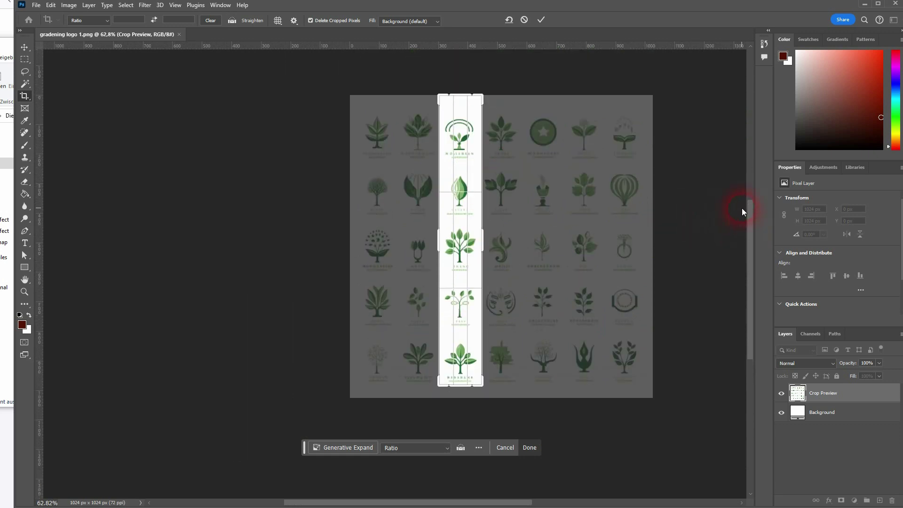
left_click_drag(465, 101, 471, 217)
left_click_drag(460, 272, 481, 273)
scroll(482, 273, "up", 10)
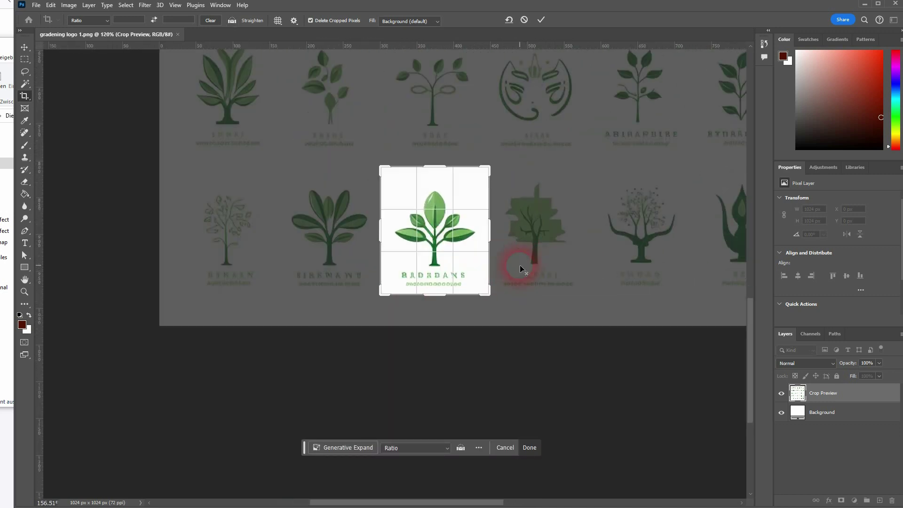
left_click_drag(413, 315, 414, 283)
left_click(535, 448)
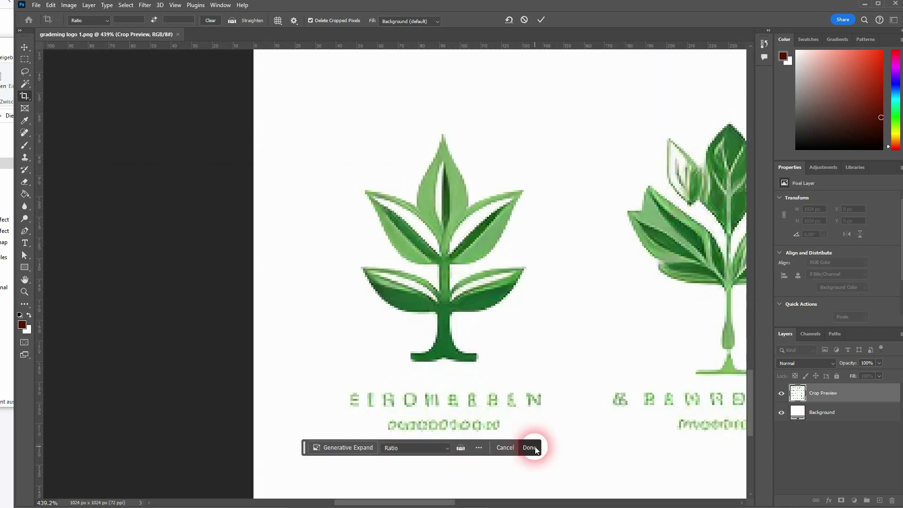
Quick Export the cropped image as PNG named 'gradening logo 2'.
left_click(36, 5)
left_click(134, 170)
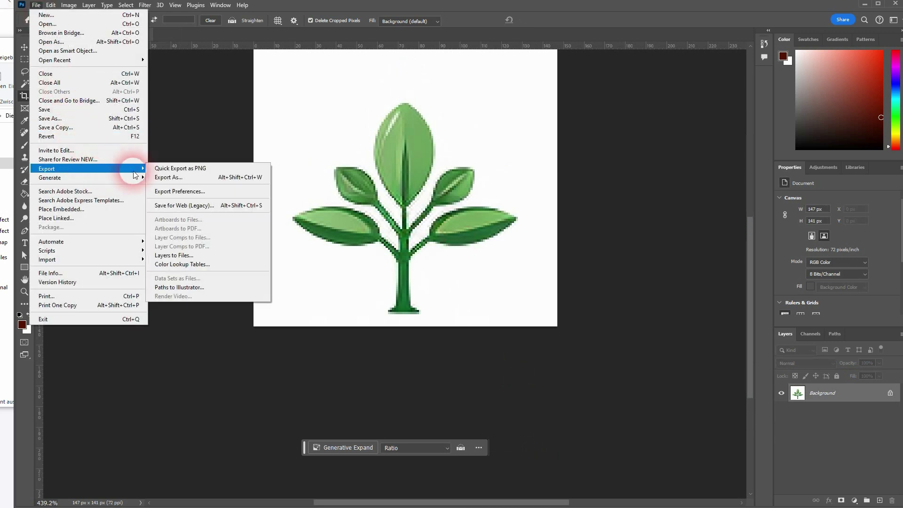
left_click(166, 169)
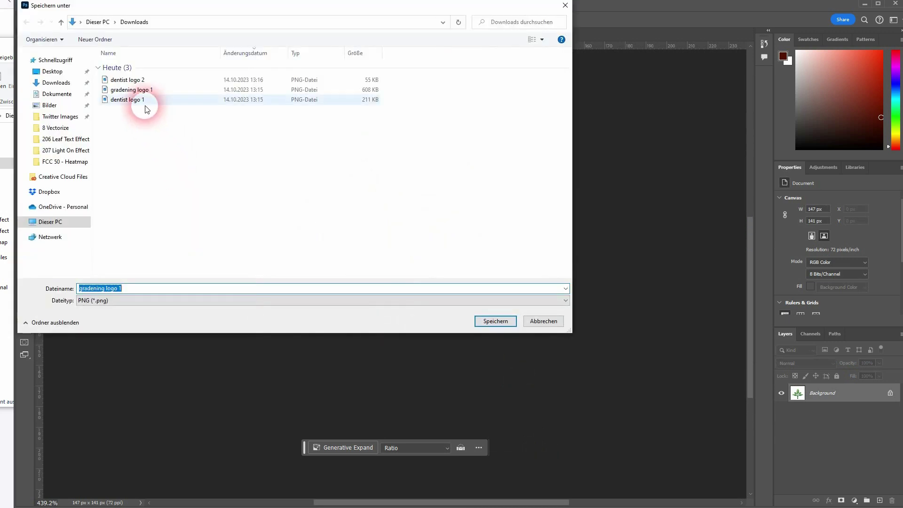
left_click(136, 90)
double_click(142, 292)
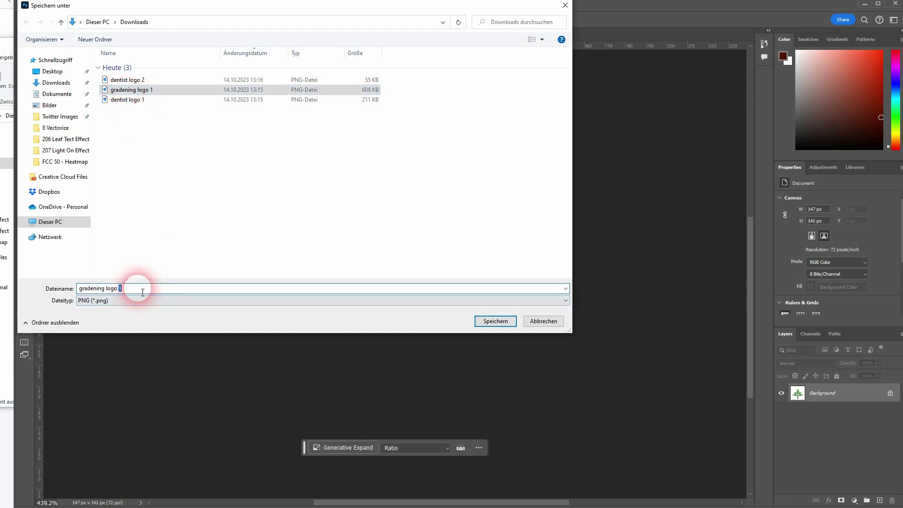
type("2")
left_click(489, 324)
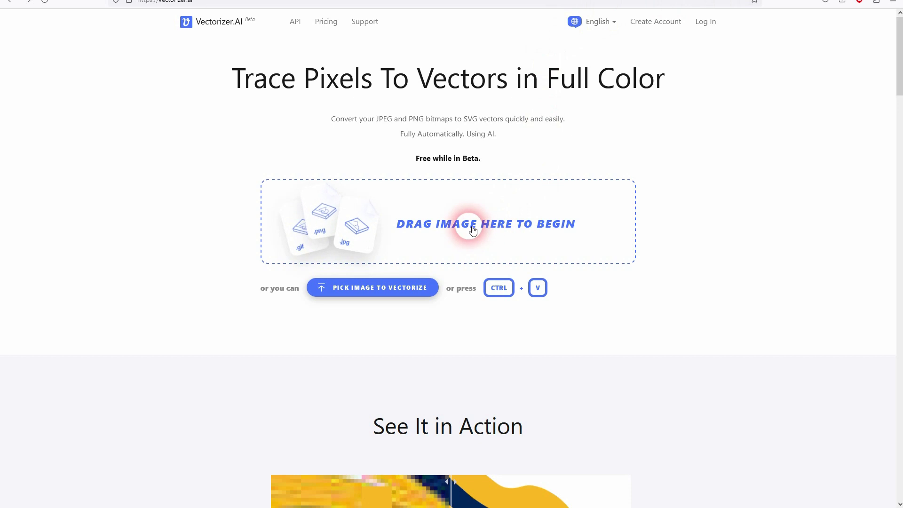
Upload 'gradening logo 2' to Vectorizer.AI and download the vectorized tree as SVG.
left_click(464, 225)
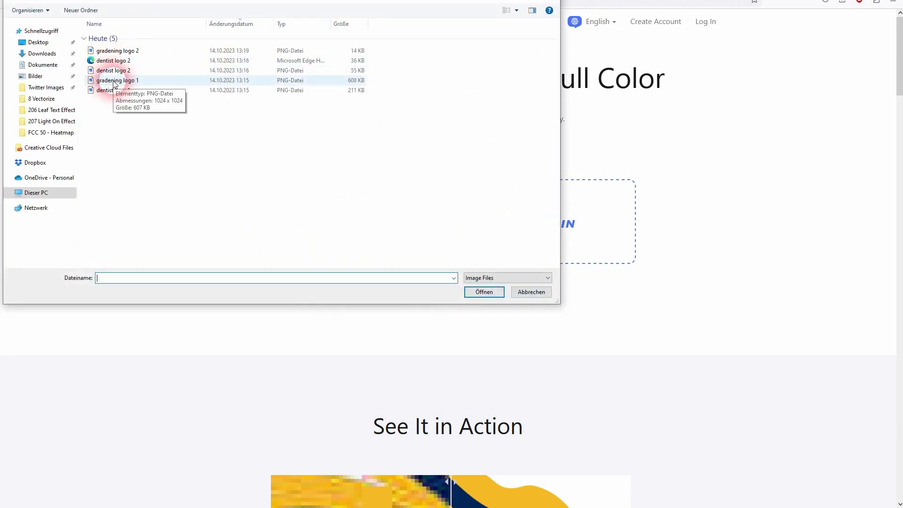
double_click(115, 50)
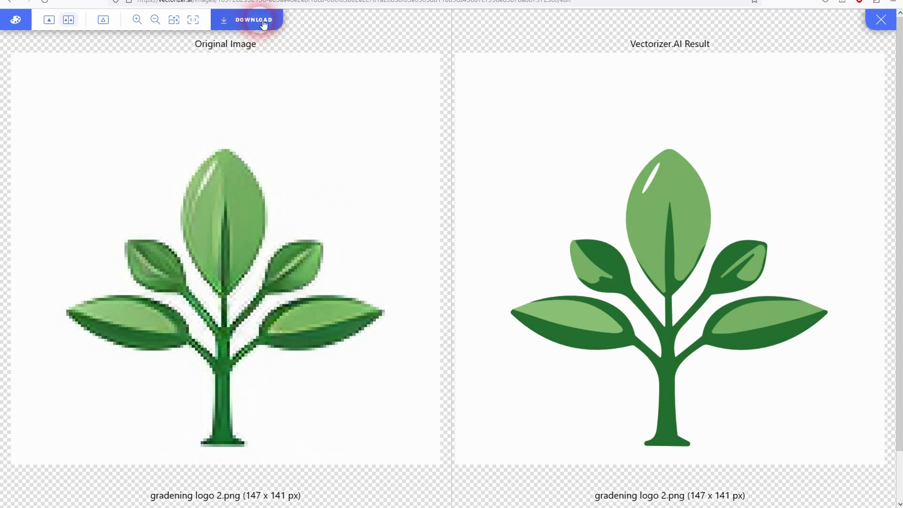
left_click(261, 20)
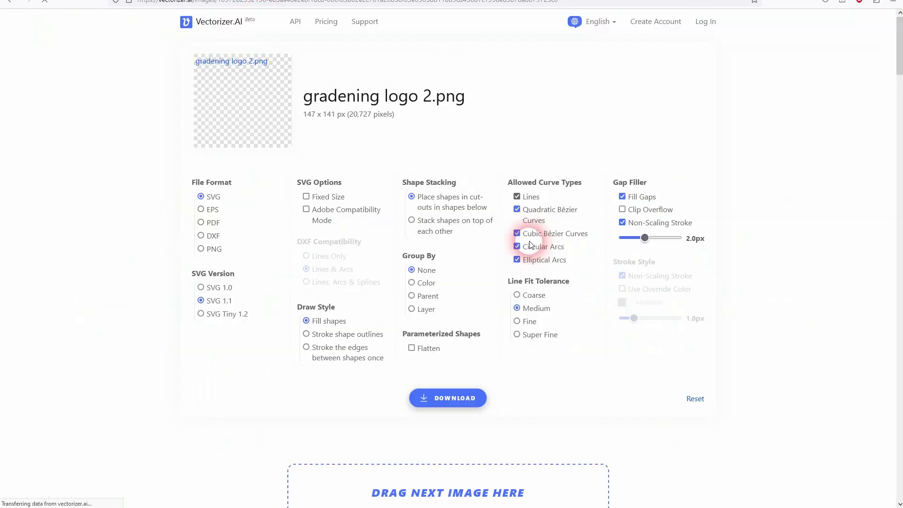
left_click(442, 404)
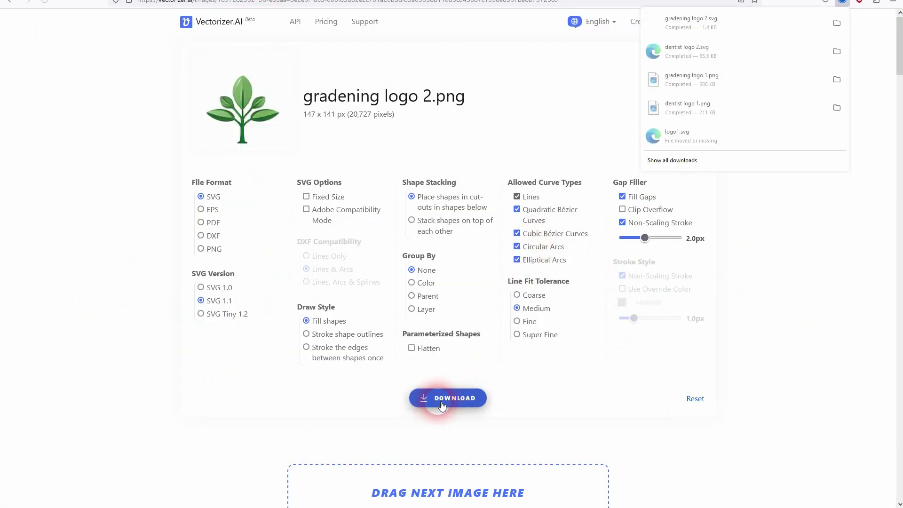
left_click(339, 498)
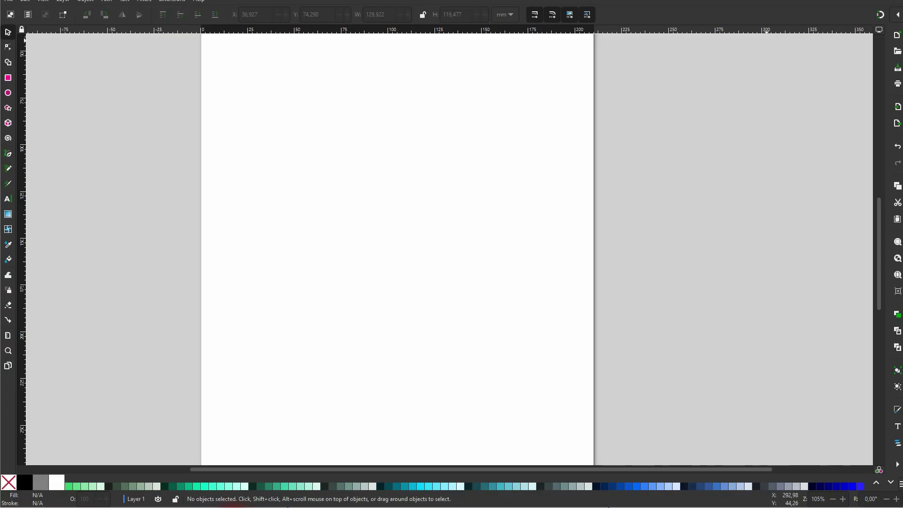
Import the gradening logo 2 SVG from Downloads onto the blank Inkscape page.
left_click(234, 453)
key("alt+Tab")
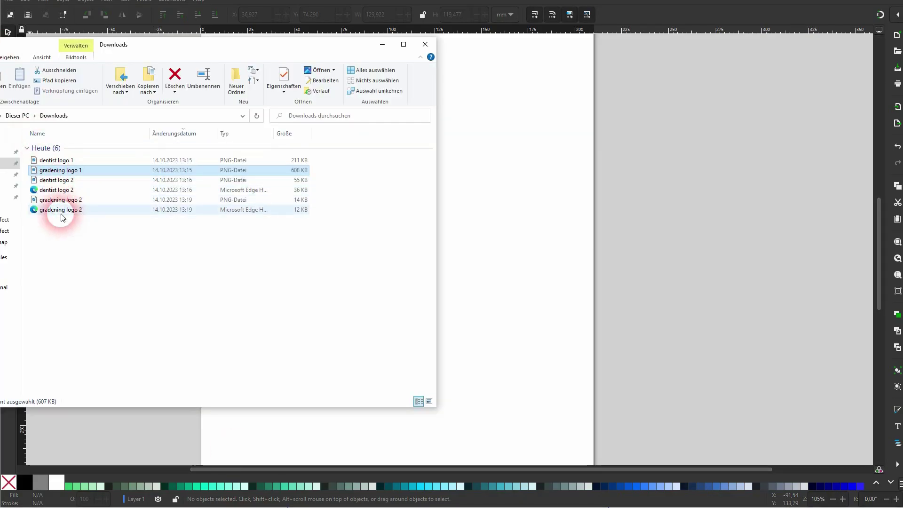
left_click_drag(60, 210, 602, 231)
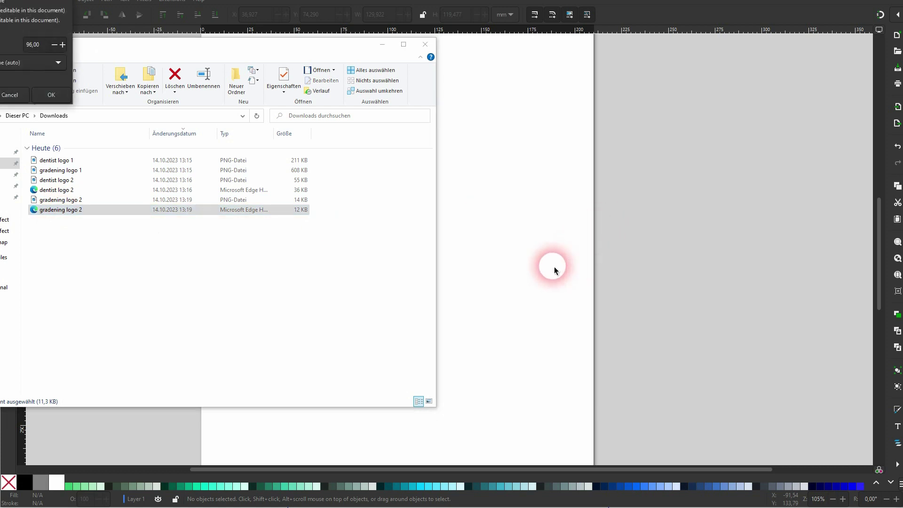
left_click(56, 101)
Scale the tree up to about 142 × 137 mm and move it toward the page top.
left_click(718, 325)
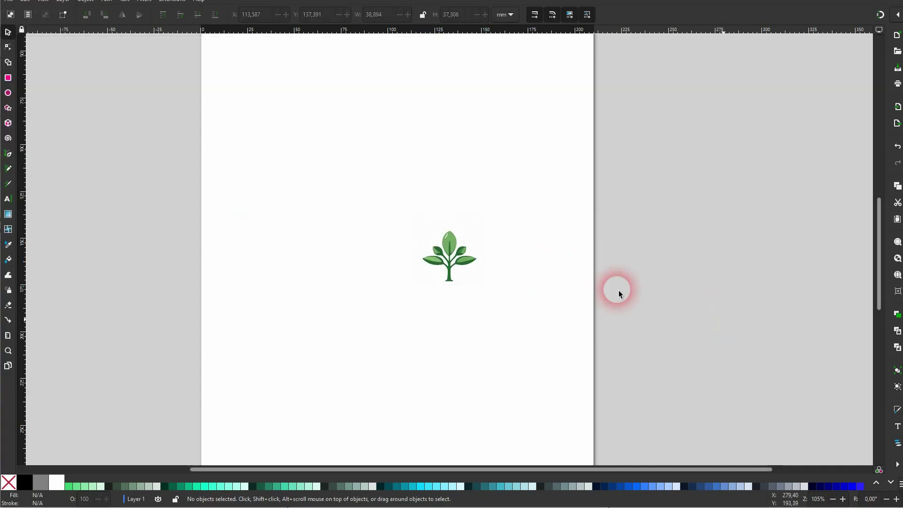
left_click(437, 253)
left_click_drag(405, 248, 213, 256)
left_click_drag(352, 250, 401, 189)
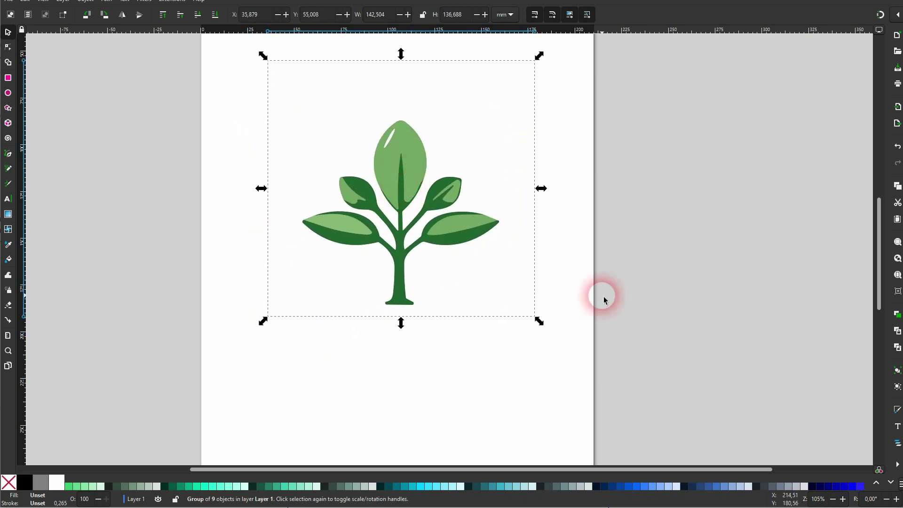
left_click(496, 325)
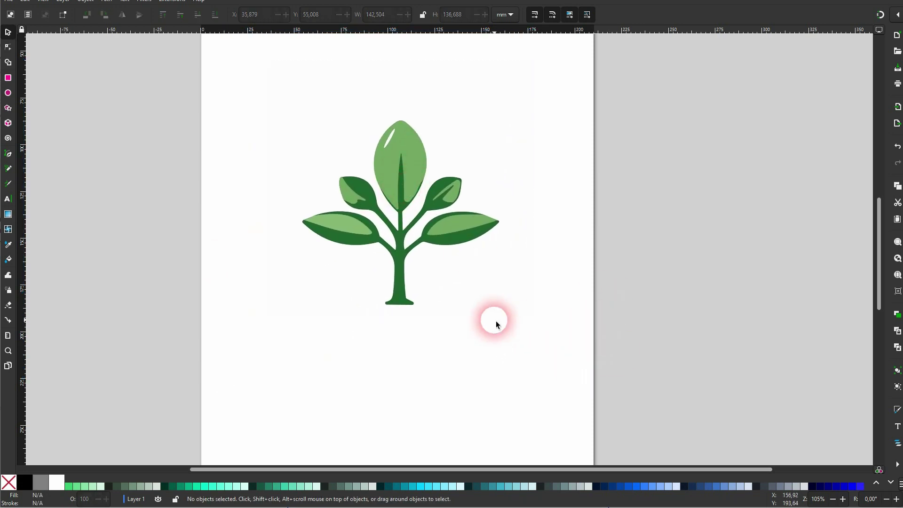
Type 'GARDENING by BRIG' below the tree and colour it with the leaf green.
left_click(8, 199)
left_click(296, 351)
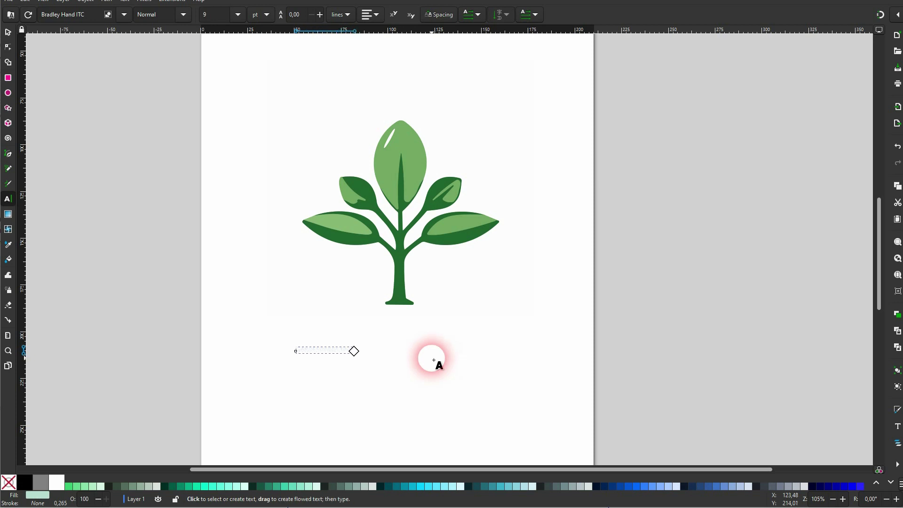
left_click(8, 244)
left_click(414, 152)
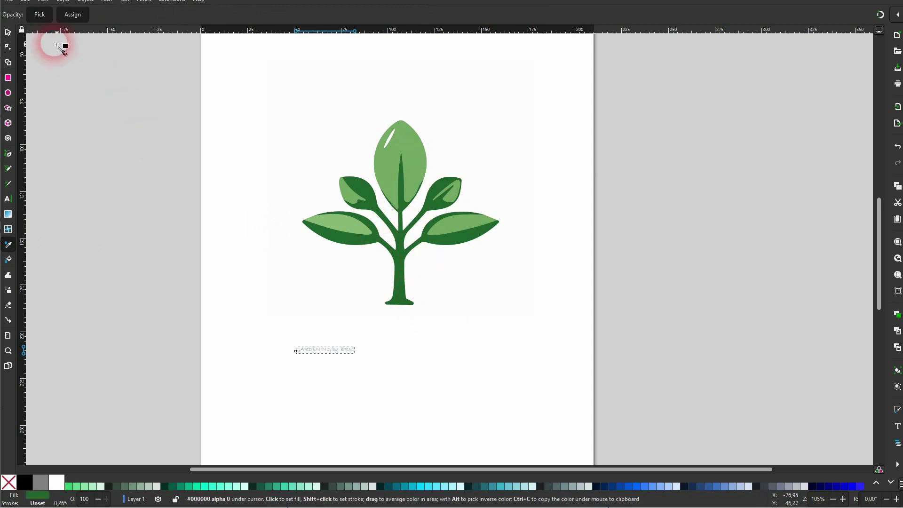
Enlarge the title, place it just under the tree, and set its font to Carlito.
left_click(8, 31)
left_click_drag(365, 351, 558, 352)
left_click_drag(470, 347, 453, 332)
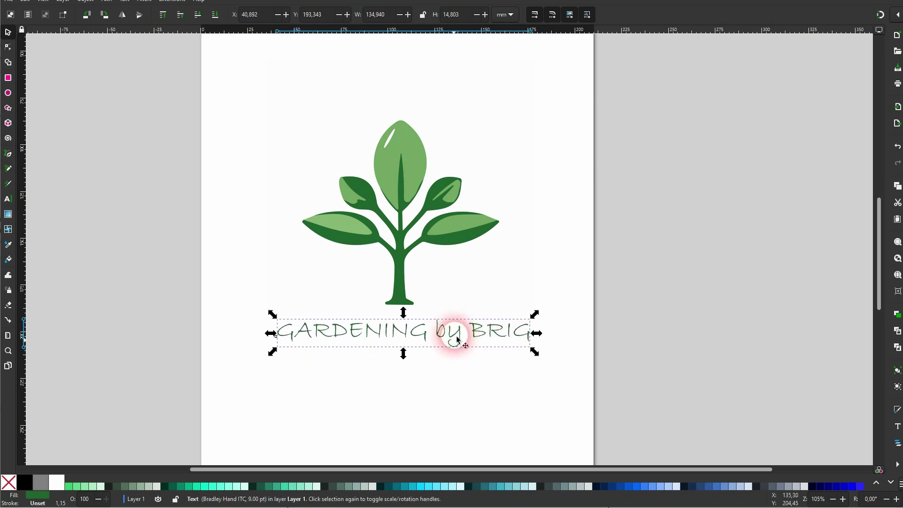
left_click(13, 204)
left_click(125, 15)
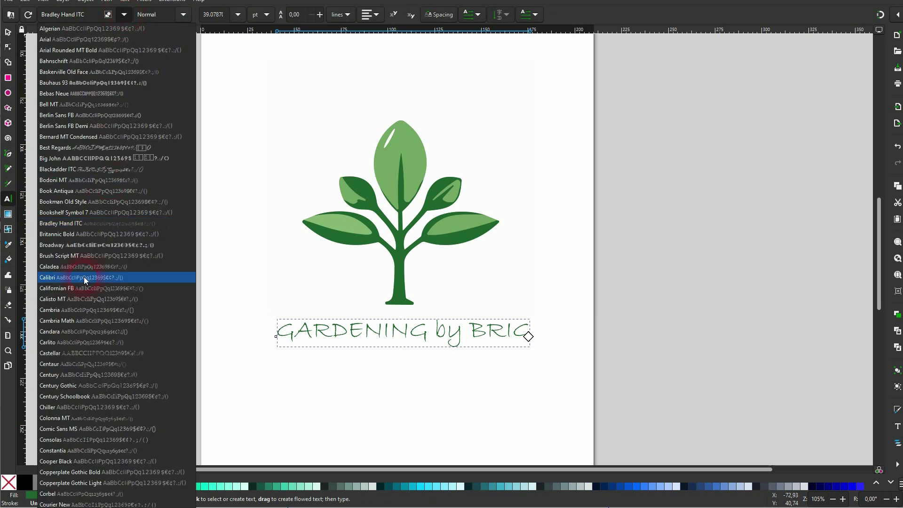
left_click(91, 342)
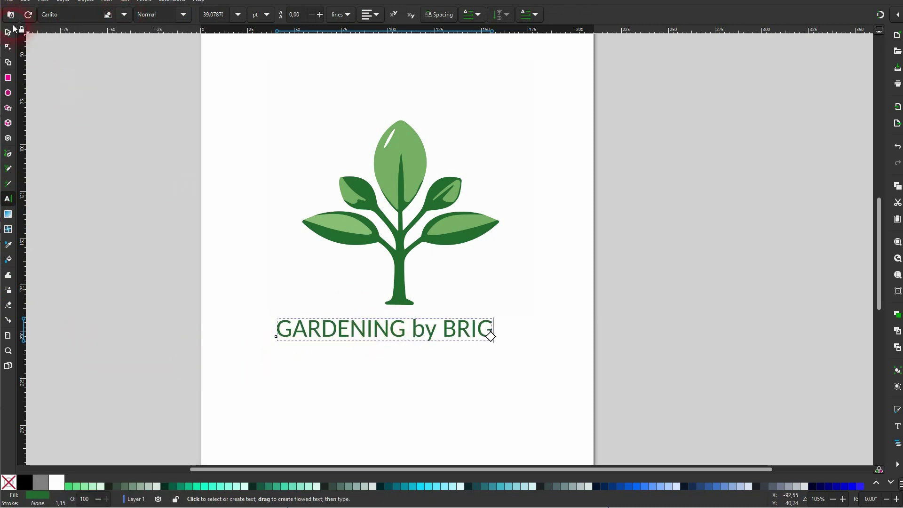